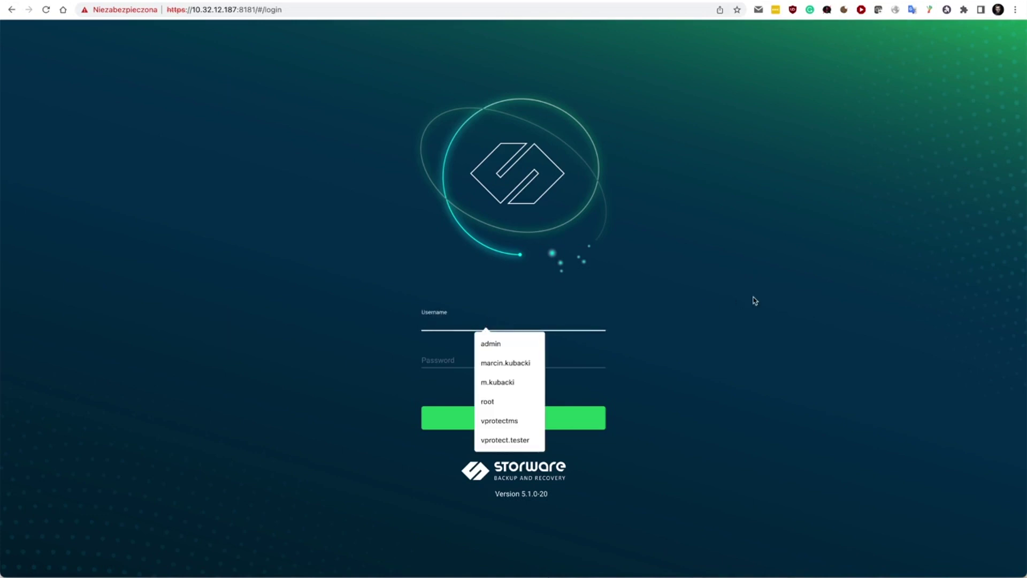
- Log in as admin with the account password and launch the configuration wizard
type("admin")
key("Tab")
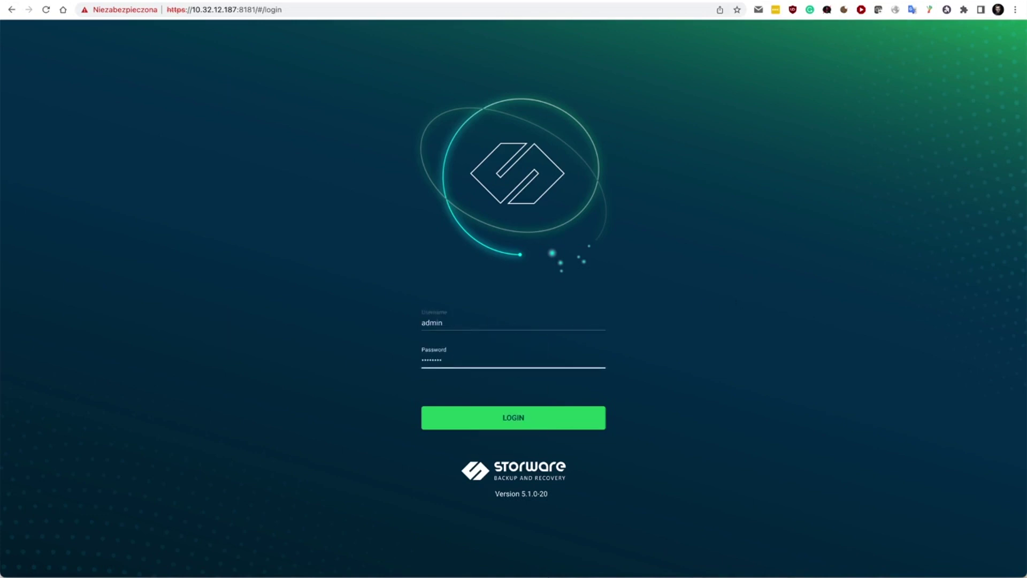
key("Return")
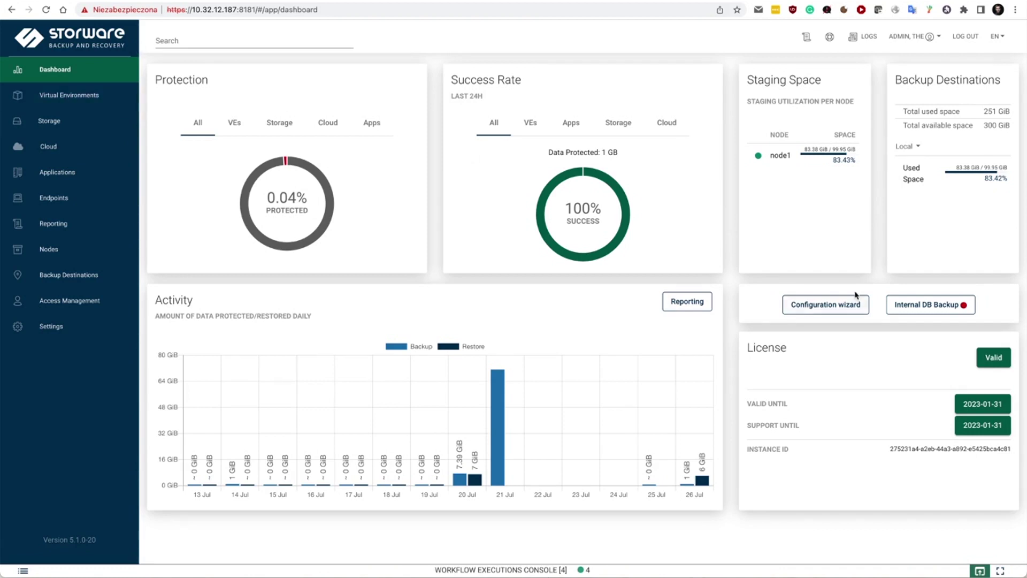
left_click(819, 309)
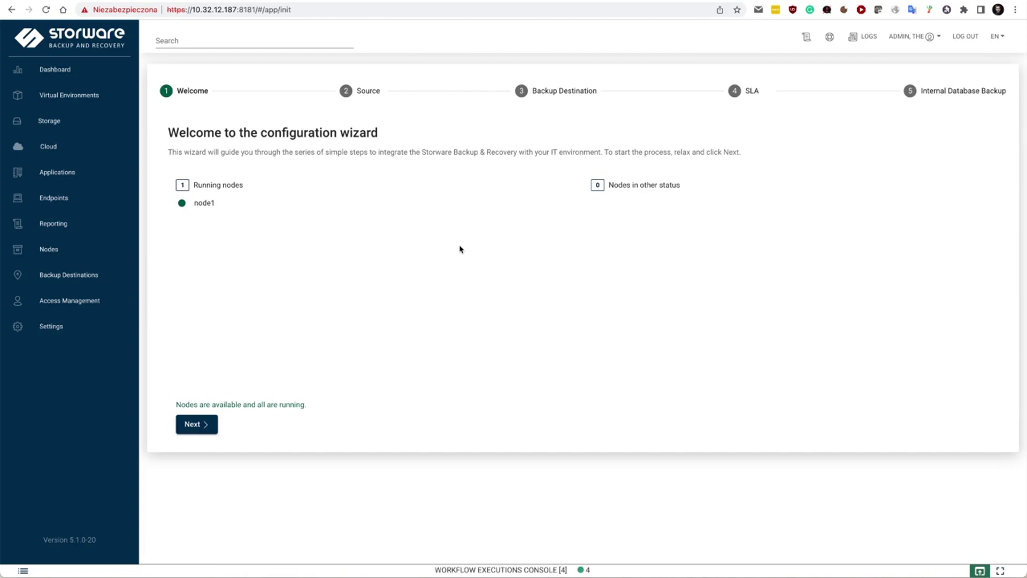
- Select OpenStack as the wizard's source and continue to its connection details
left_click(364, 102)
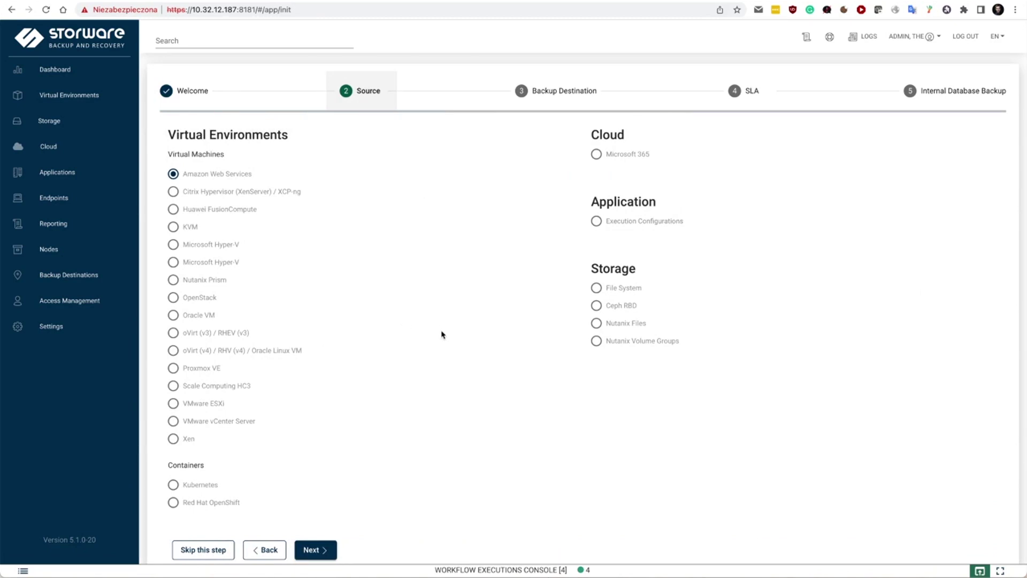
left_click(188, 297)
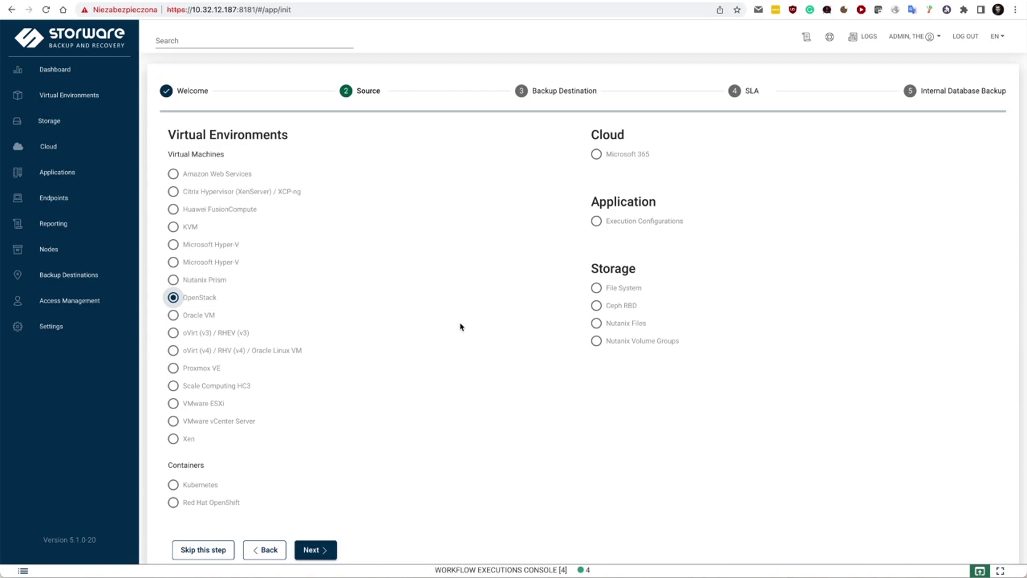
left_click(328, 548)
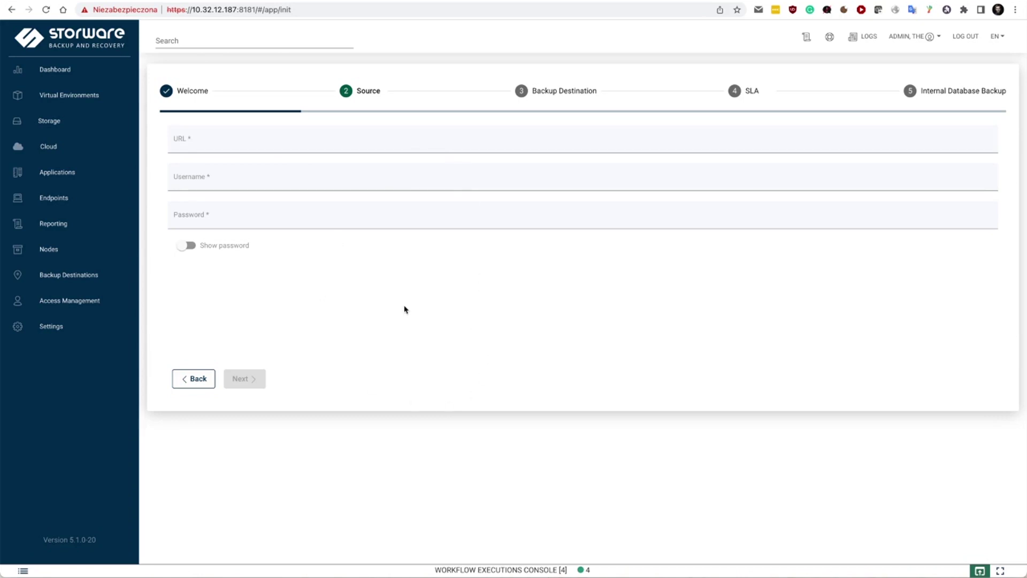
- From Virtual Environments > Infrastructure, create a new hypervisor manager of type OpenStack
left_click(74, 96)
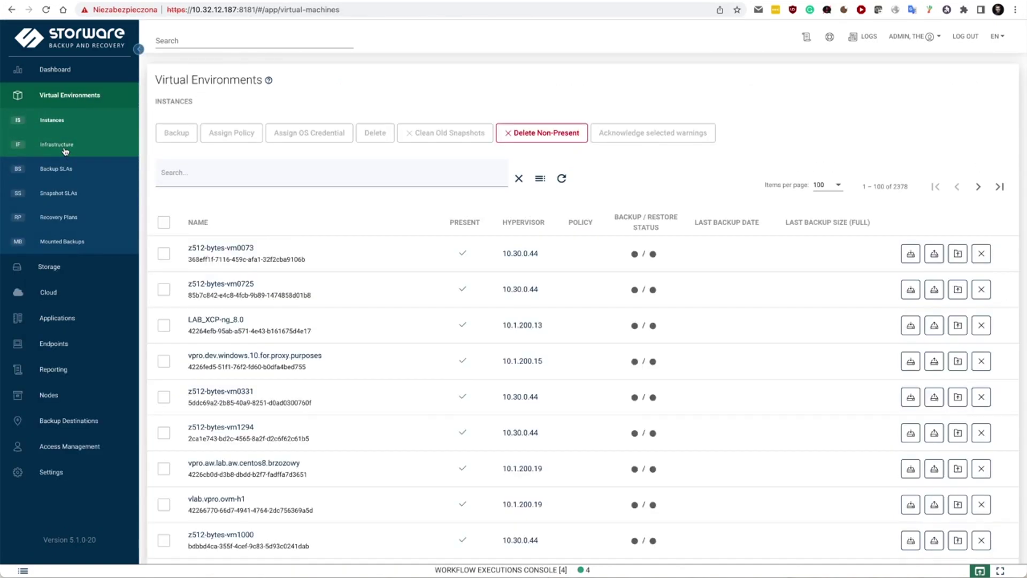
left_click(82, 150)
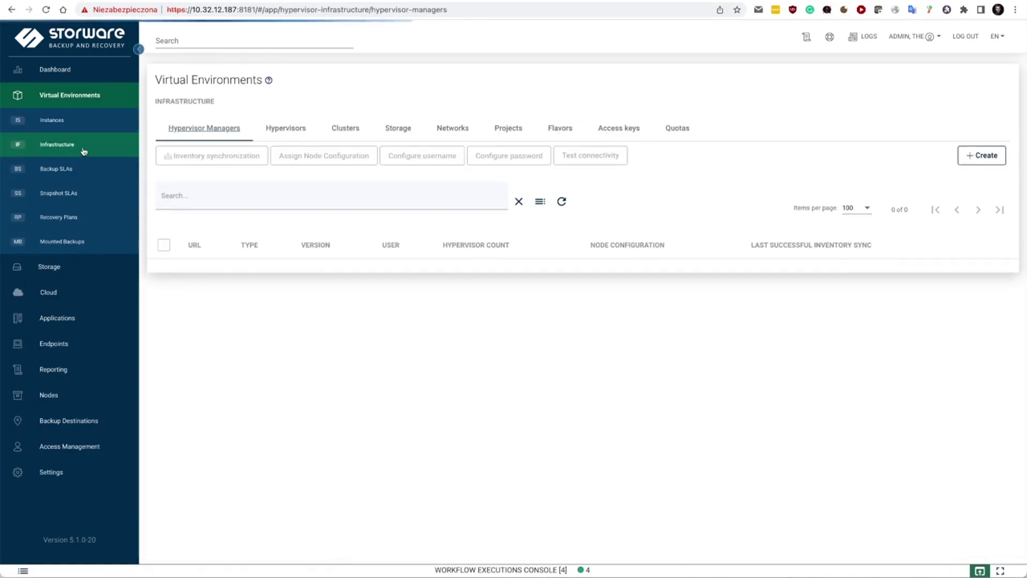
left_click(981, 156)
left_click(385, 138)
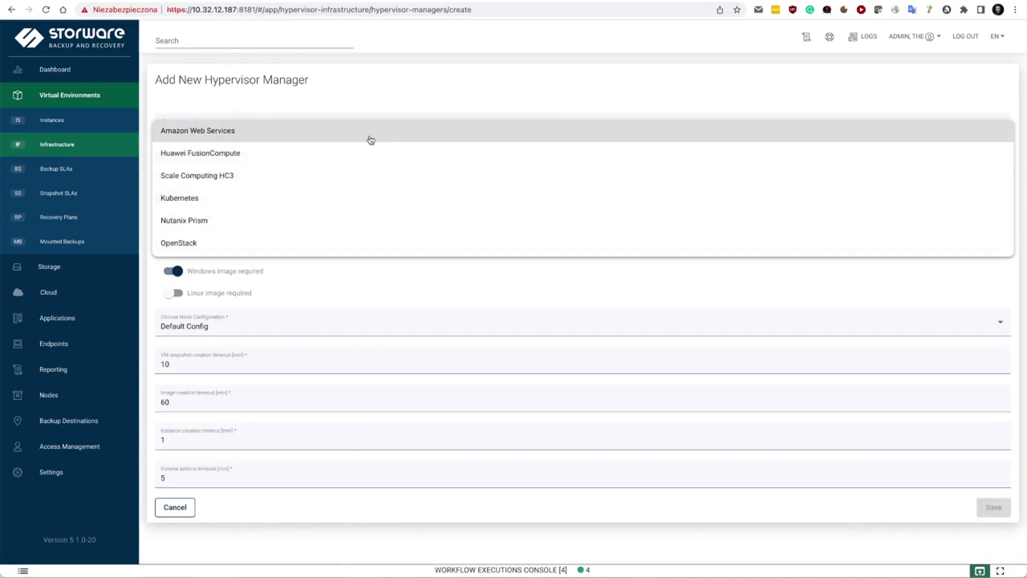
scroll(284, 177, "down", 3)
left_click(228, 164)
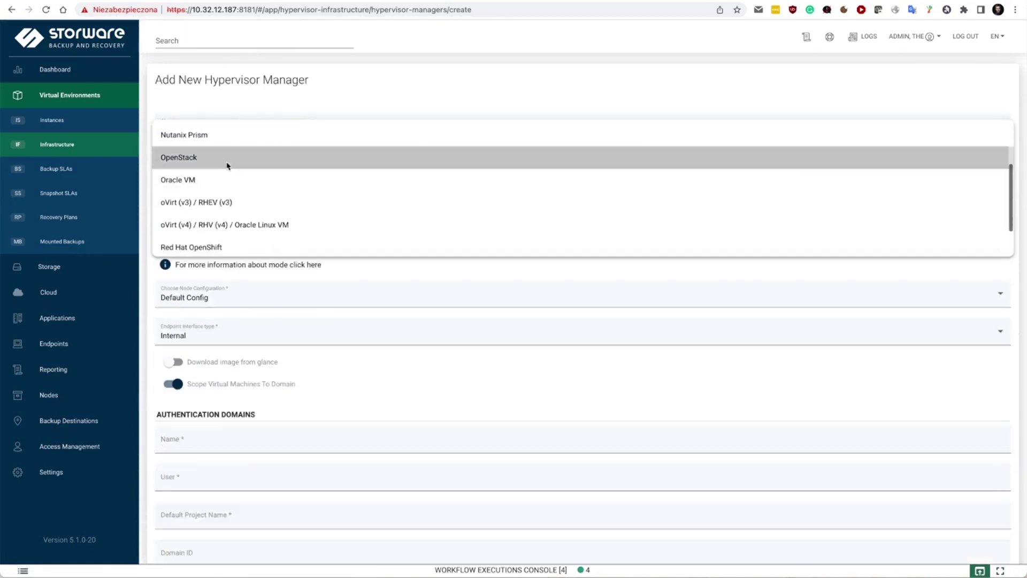
scroll(415, 365, "down", 5)
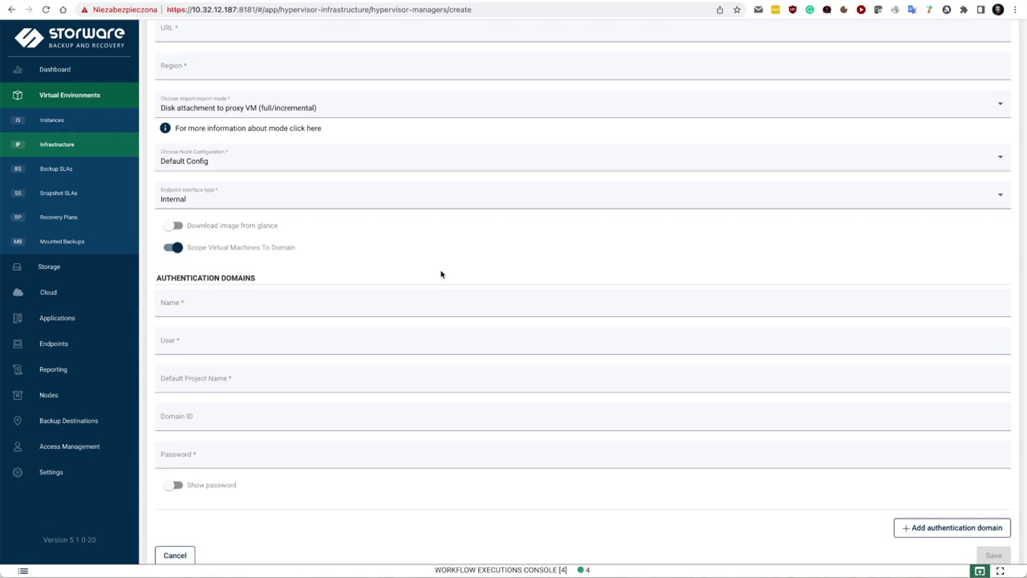
scroll(442, 275, "up", 5)
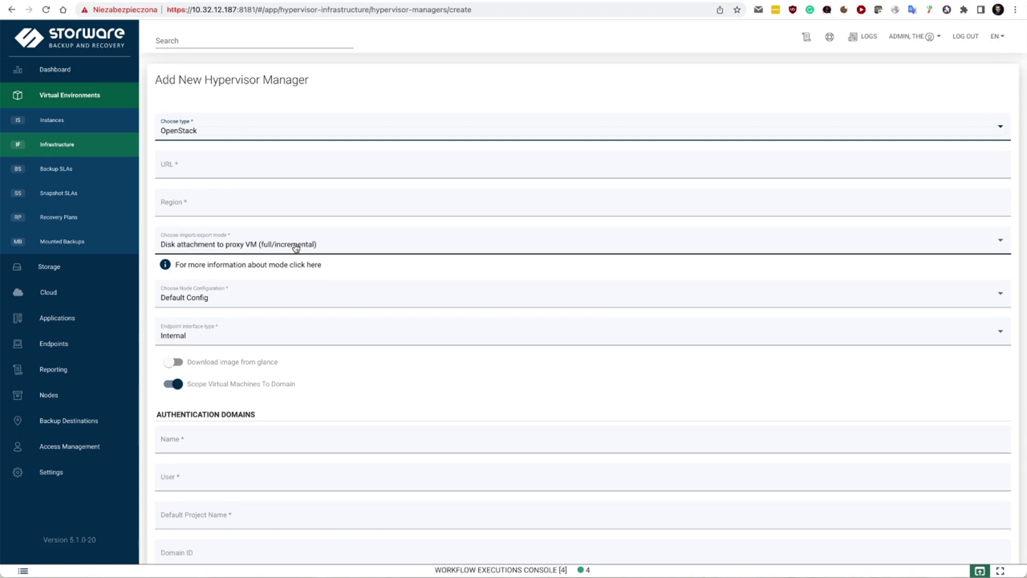
- Choose SSH transfer as the OpenStack manager's import/export mode
left_click(296, 247)
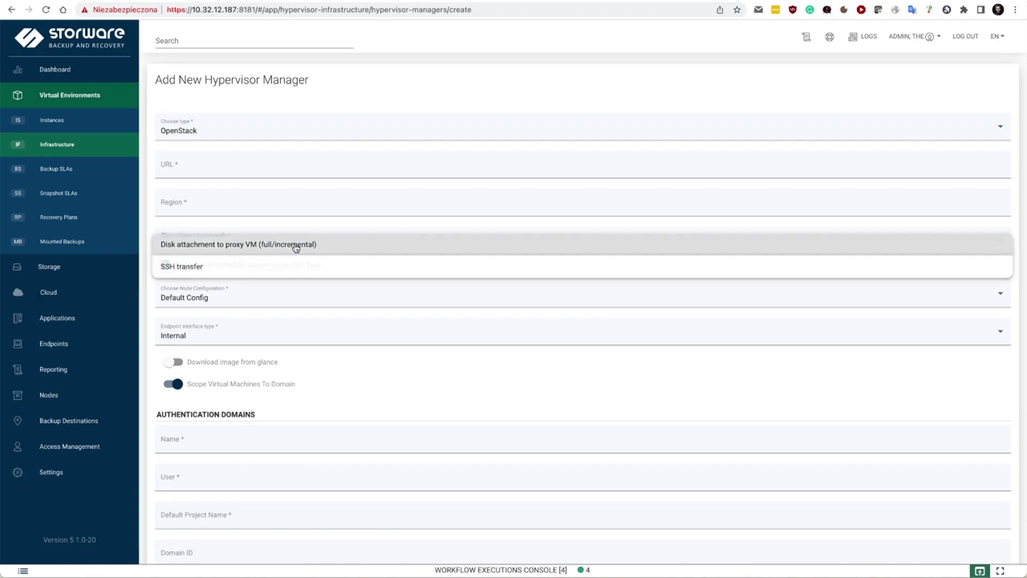
left_click(293, 263)
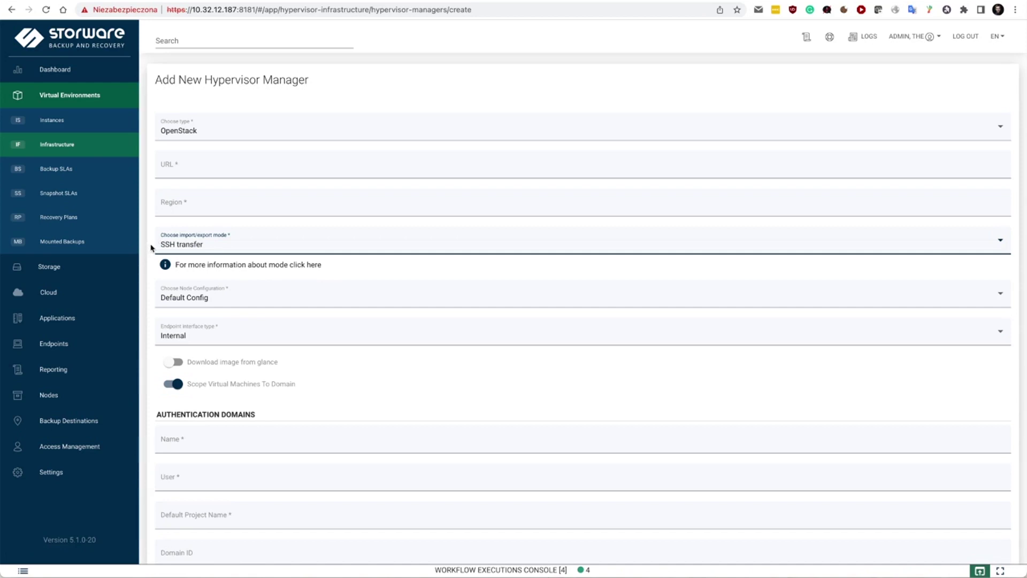
- Sort instances by Last Backup Date, newest first, and open vm3's OpenStack_SLA policy
left_click(52, 119)
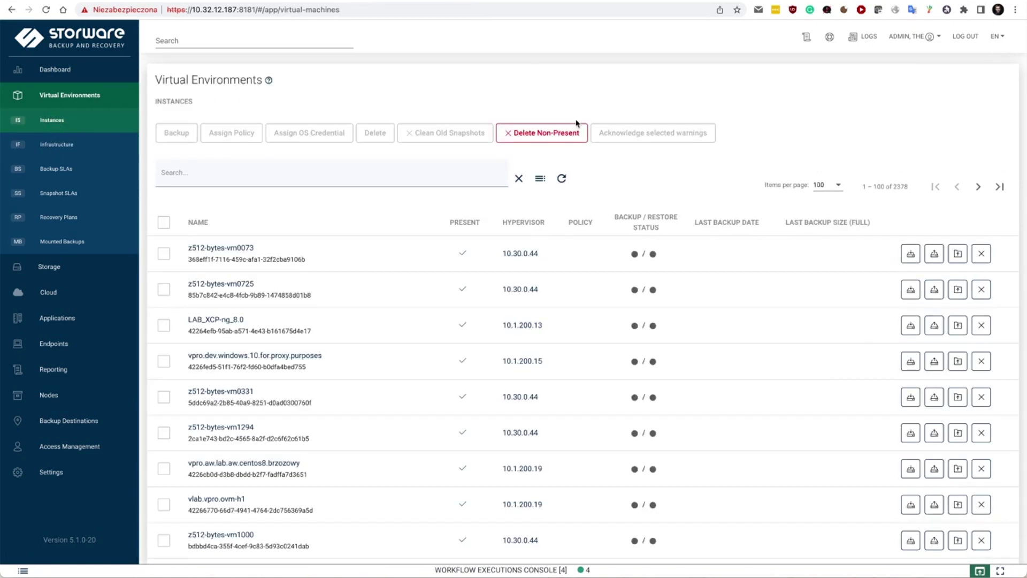
scroll(436, 440, "down", 1)
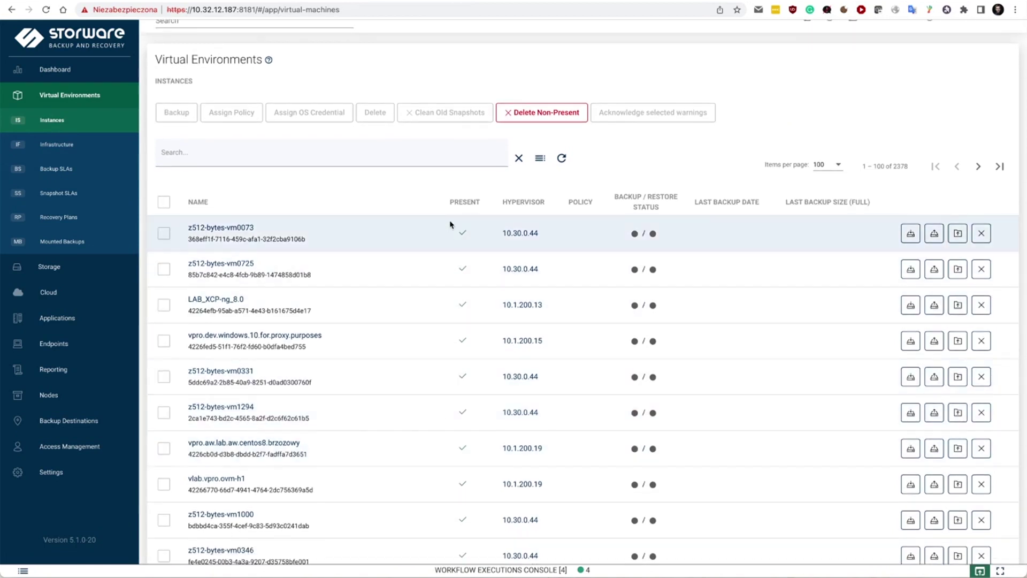
scroll(450, 224, "down", 2)
scroll(451, 223, "up", 3)
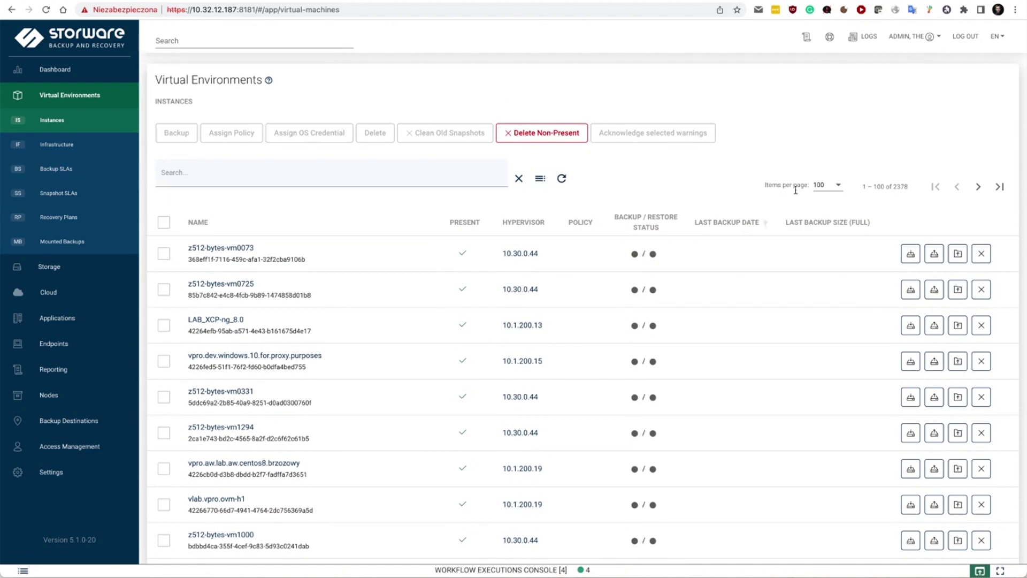
left_click(718, 222)
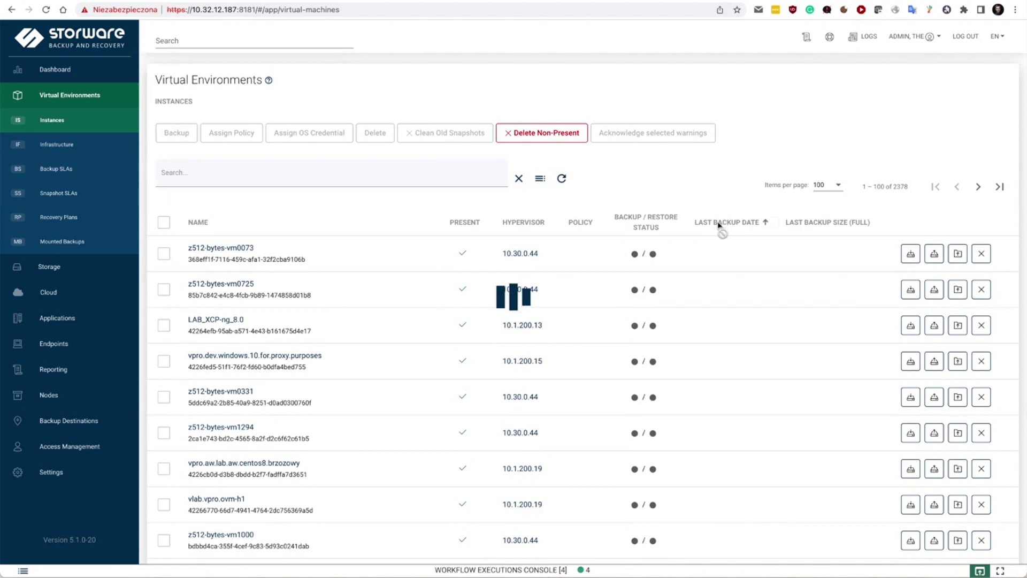
left_click(719, 224)
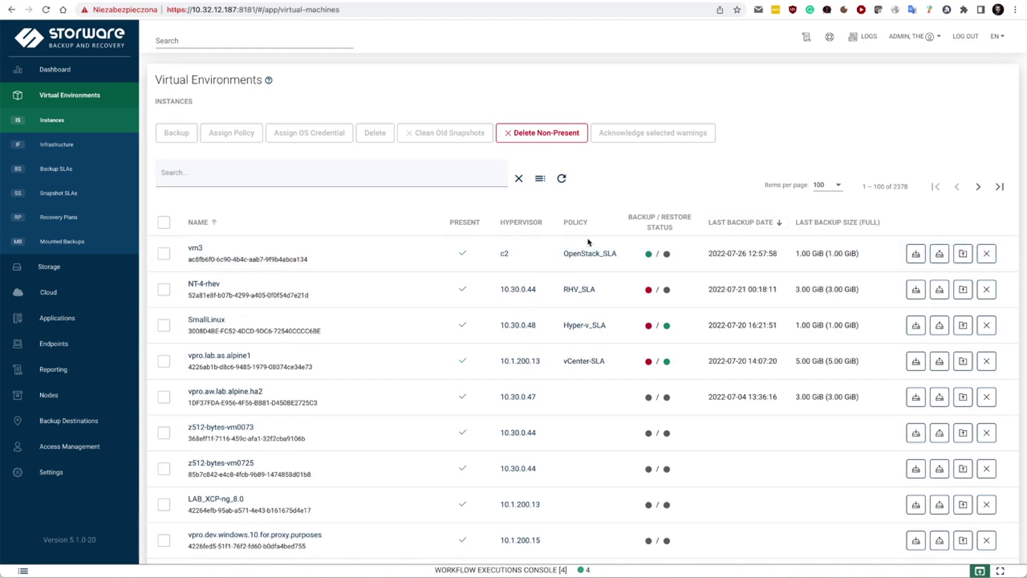
left_click(596, 257)
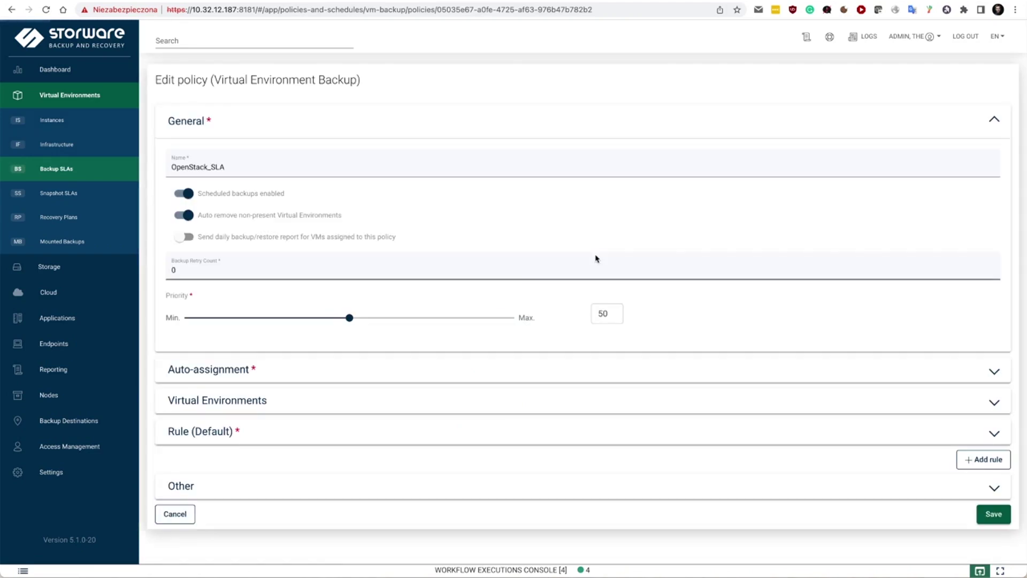
- Review OpenStack_SLA's Rule (Default) destination, retention and schedules, then go to Backup Destinations
left_click(200, 435)
scroll(424, 226, "down", 2)
scroll(424, 226, "down", 4)
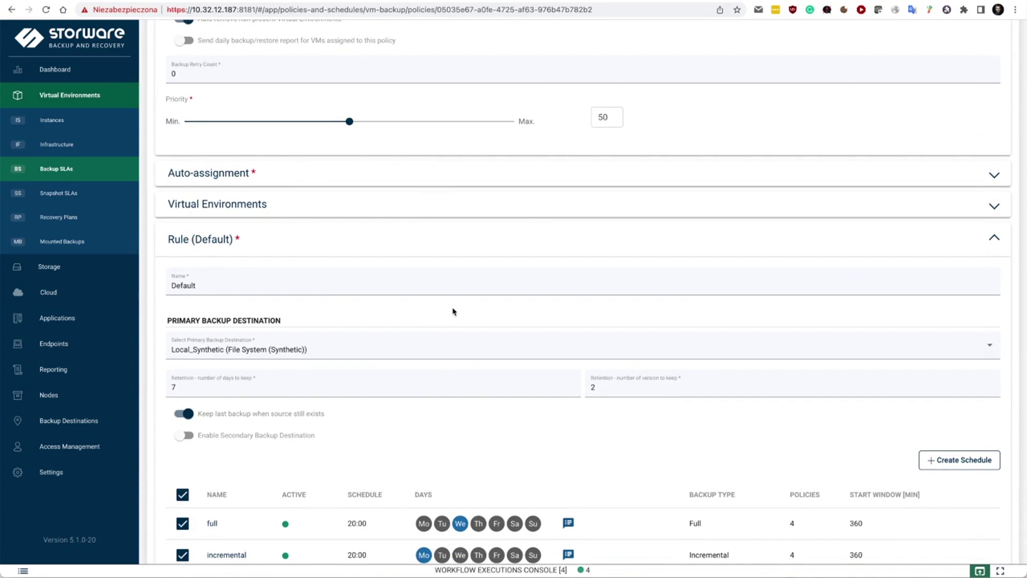
scroll(447, 313, "down", 2)
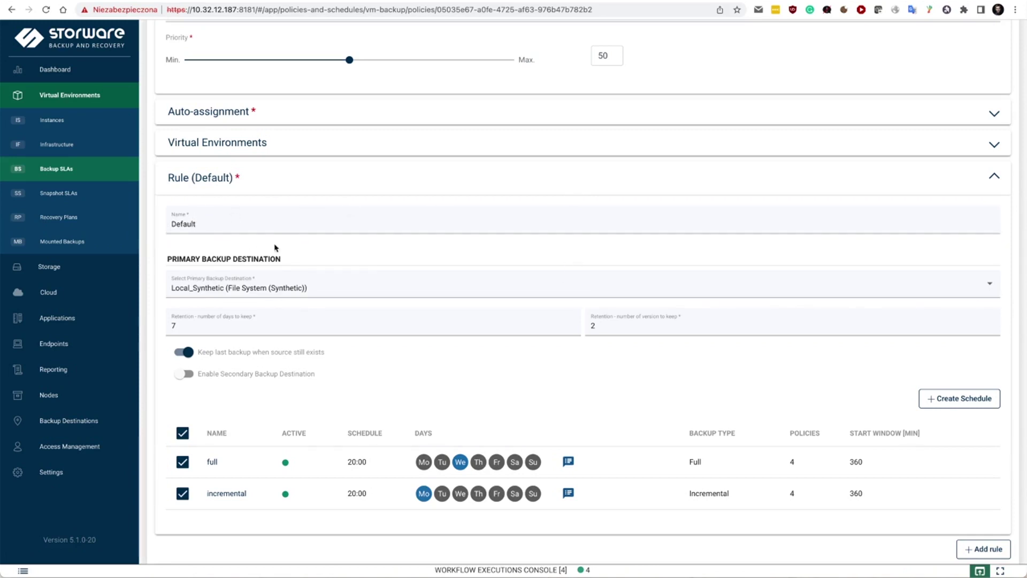
left_click(46, 426)
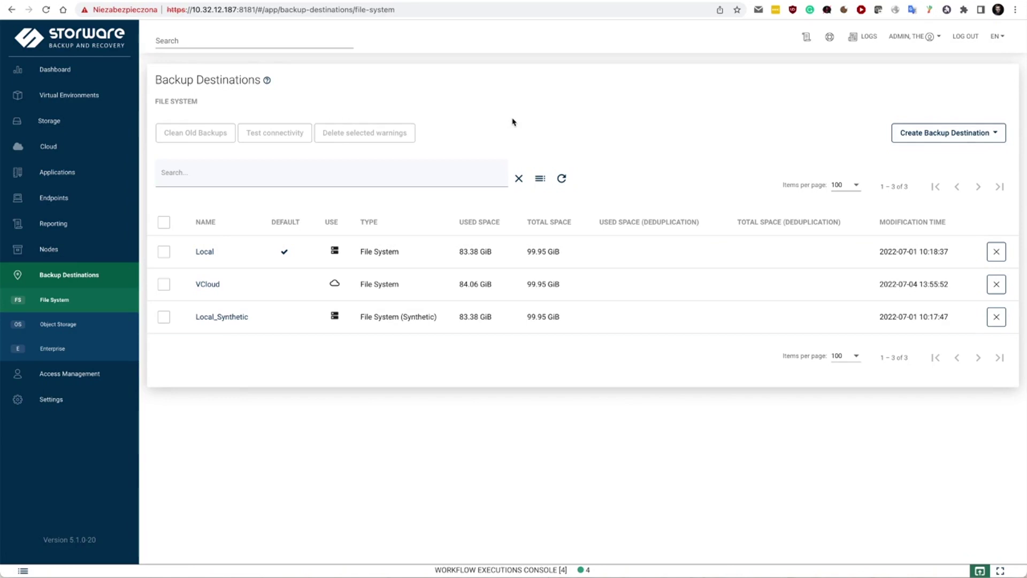
- Browse the File System and Object Storage destination types, then switch to Enterprise destinations
left_click(967, 130)
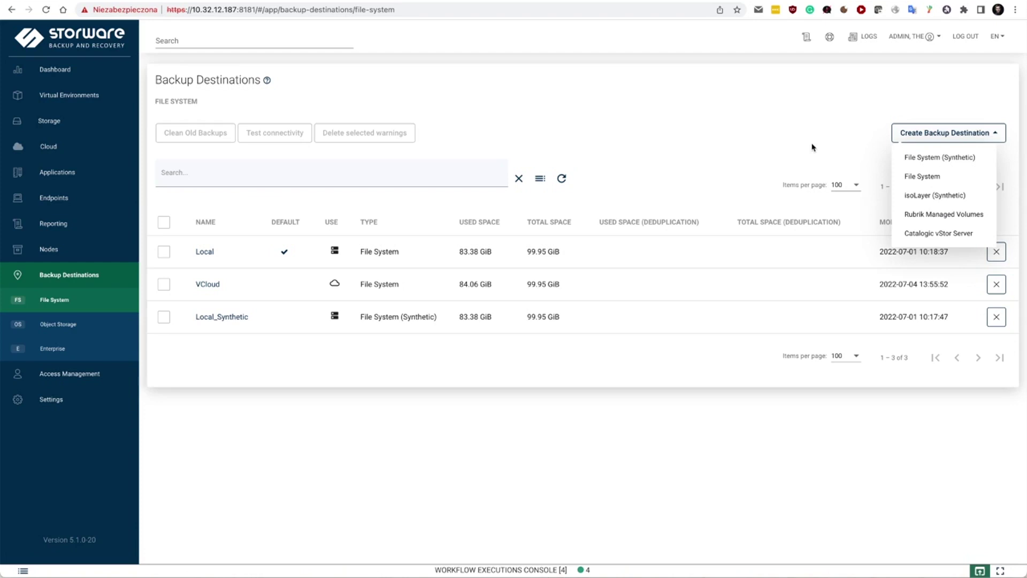
left_click(789, 144)
left_click(97, 324)
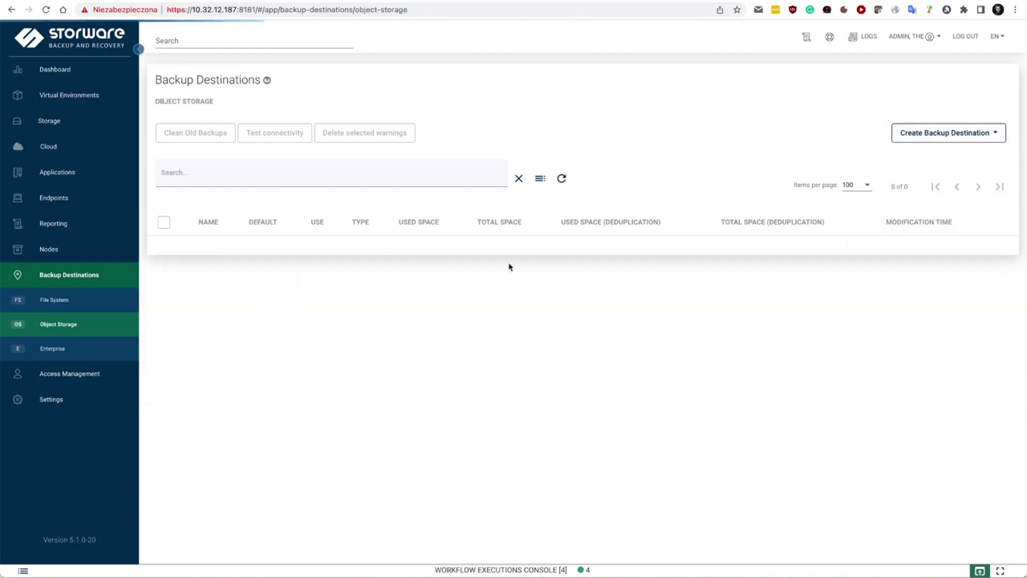
left_click(941, 142)
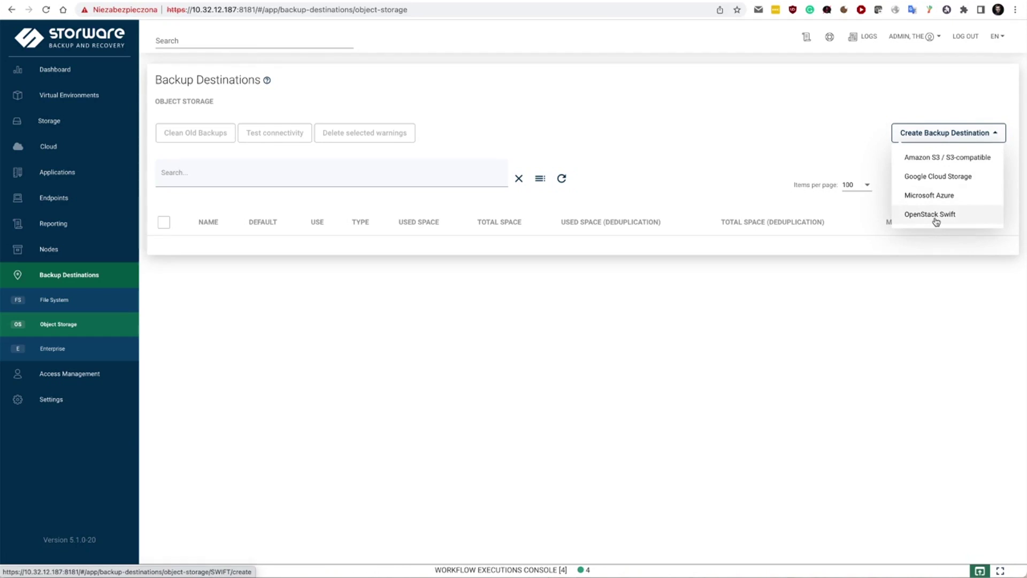
left_click(53, 348)
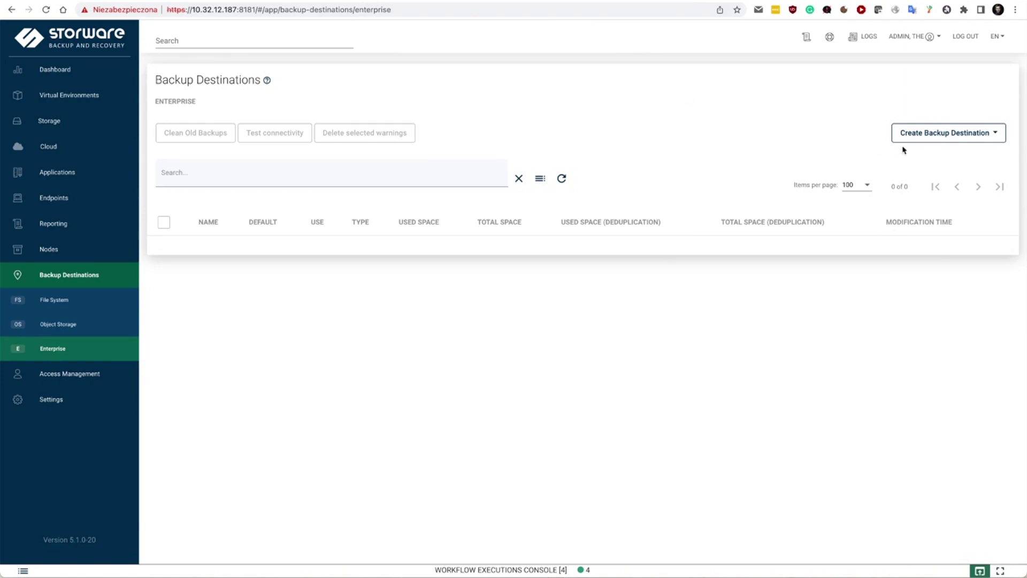
- View the Enterprise destination type options, then return to the Virtual Environments instances
left_click(925, 139)
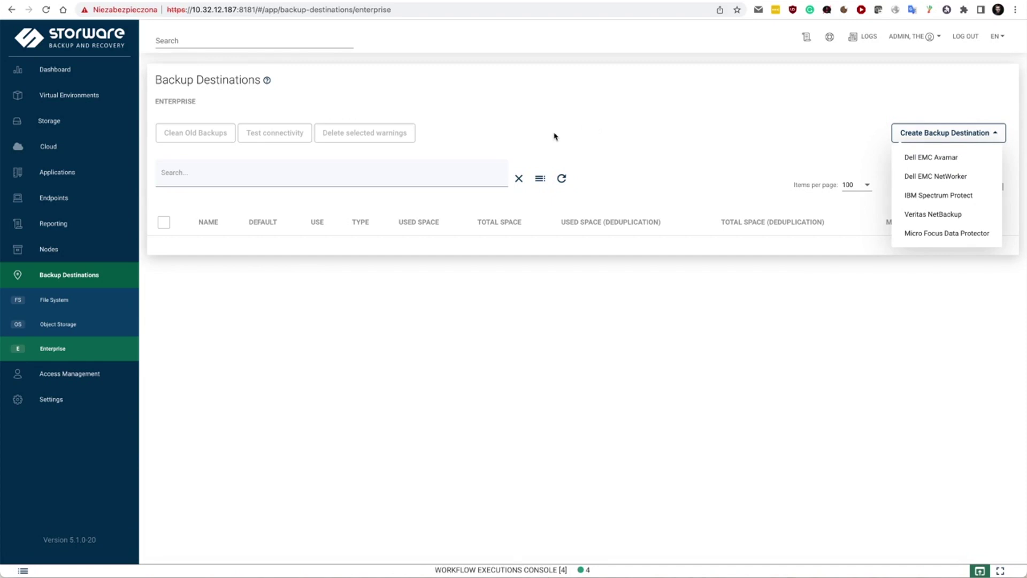
left_click(75, 97)
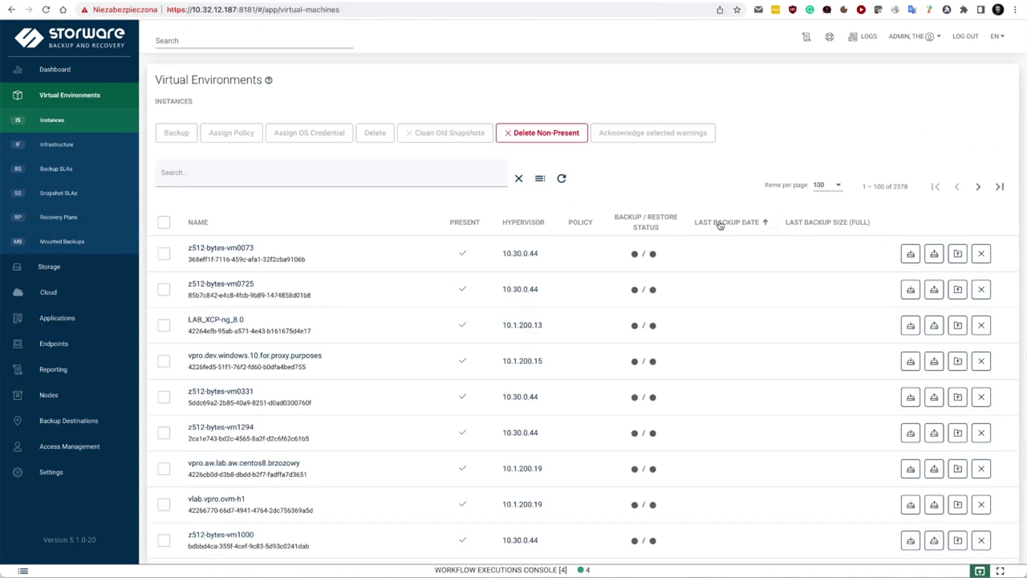
- Sort by newest backup date and submit a Full backup of vm3
left_click(720, 224)
left_click(916, 254)
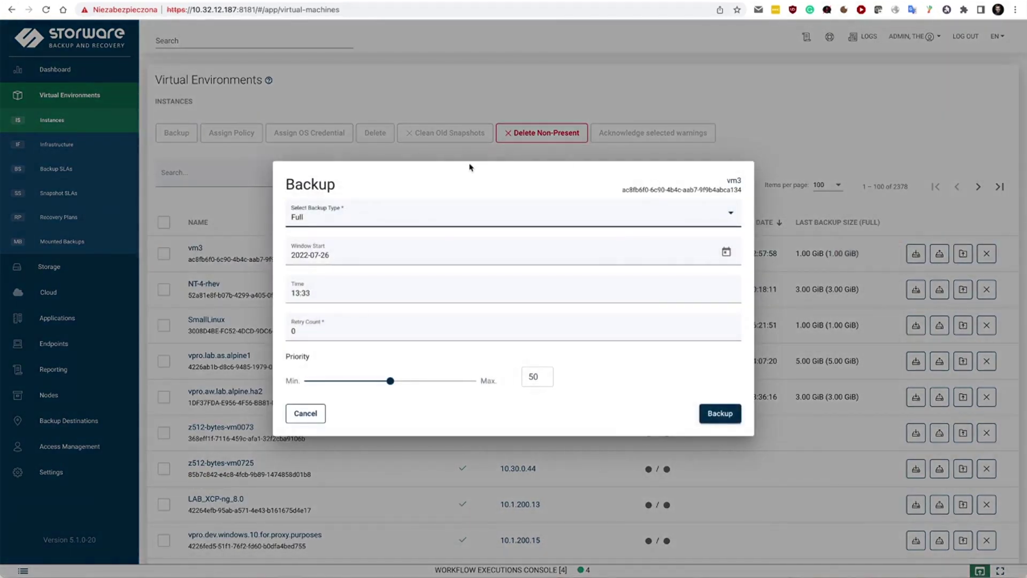
left_click(712, 414)
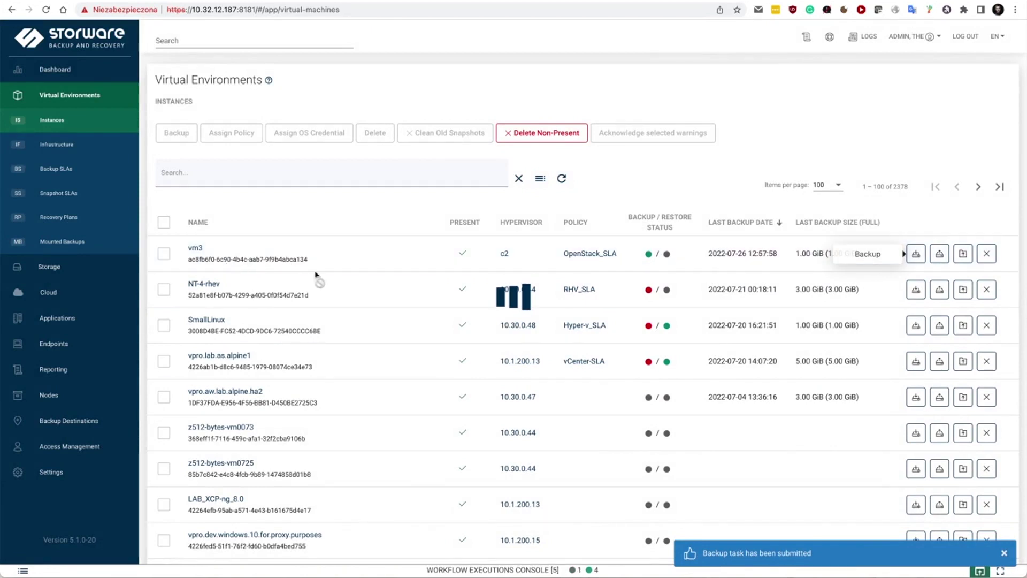
left_click(537, 566)
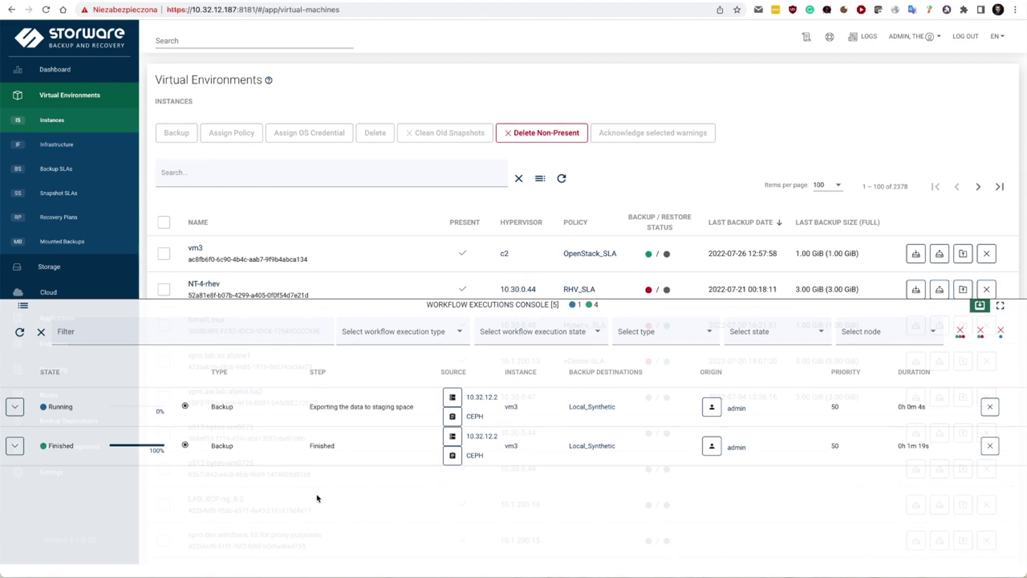
- Expand the running vm3 backup to watch its export and store steps, then collapse it
left_click(15, 407)
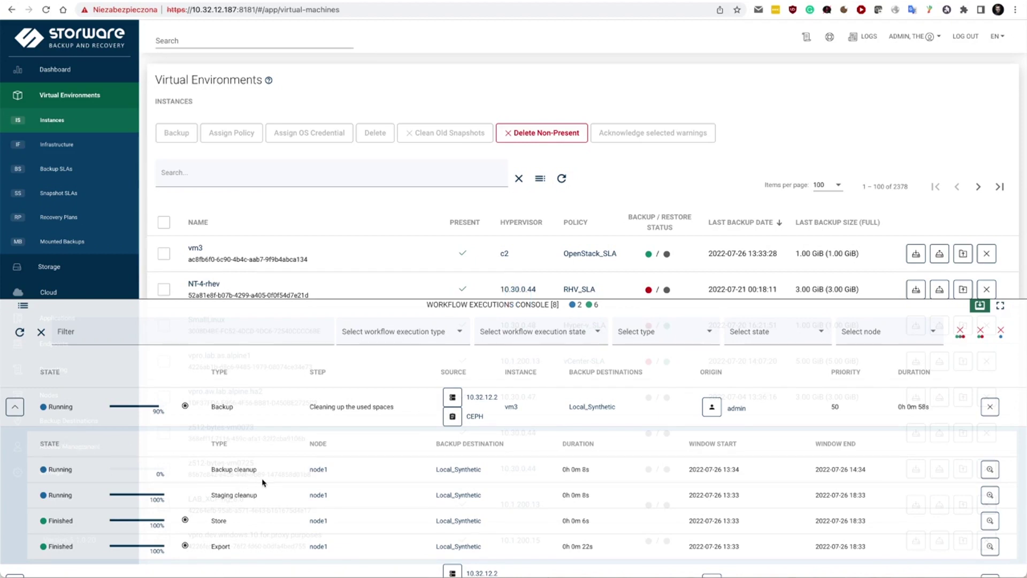
left_click(18, 412)
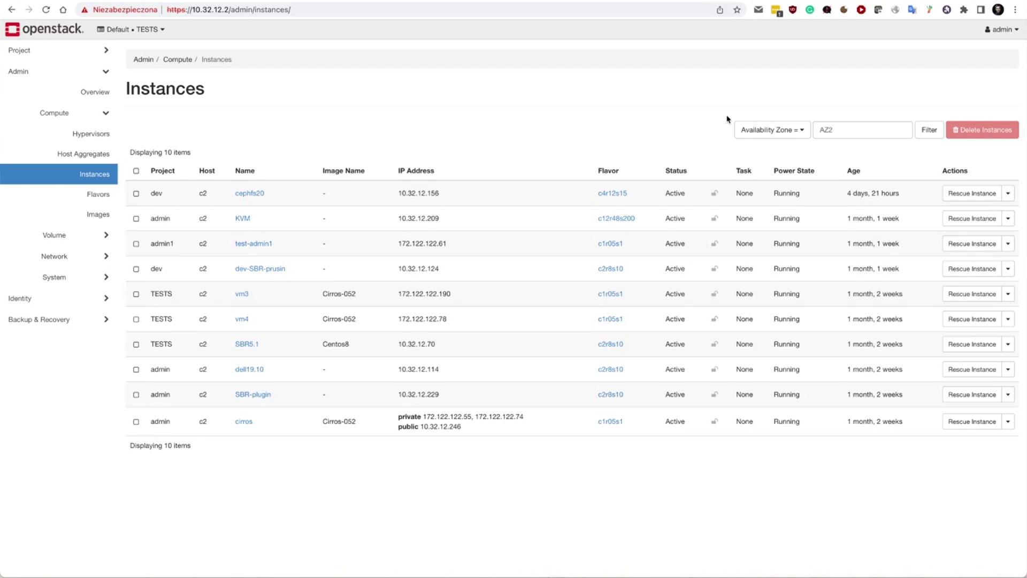
- Check Horizon's admin menu, then open Storware's virtualization infrastructure overview
left_click(1003, 32)
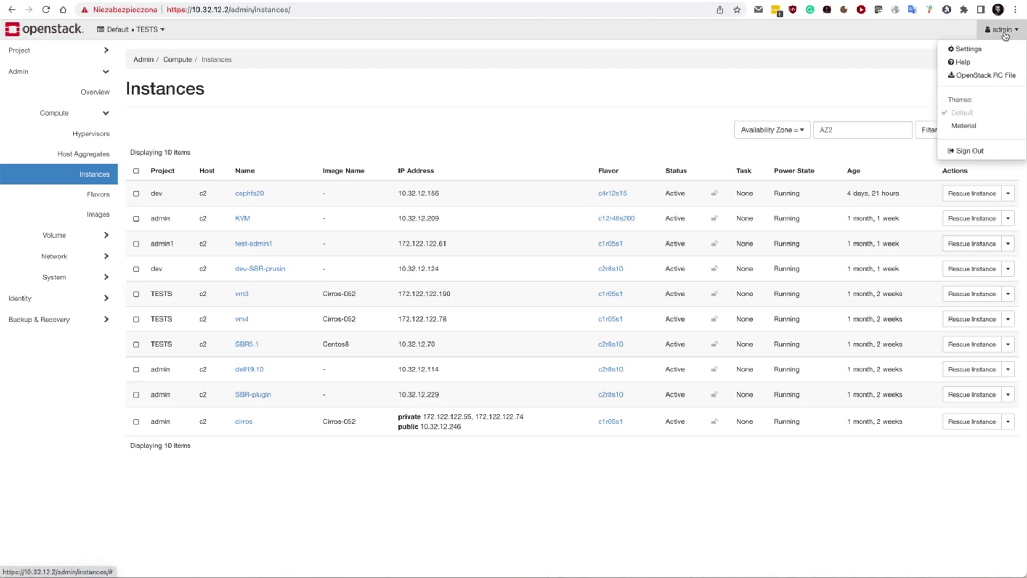
left_click(841, 85)
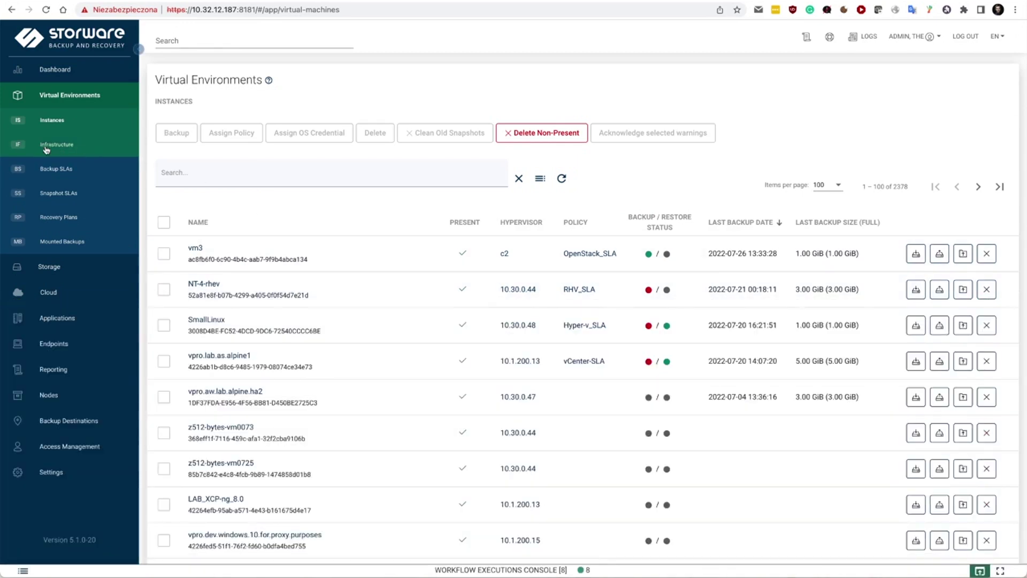
left_click(56, 144)
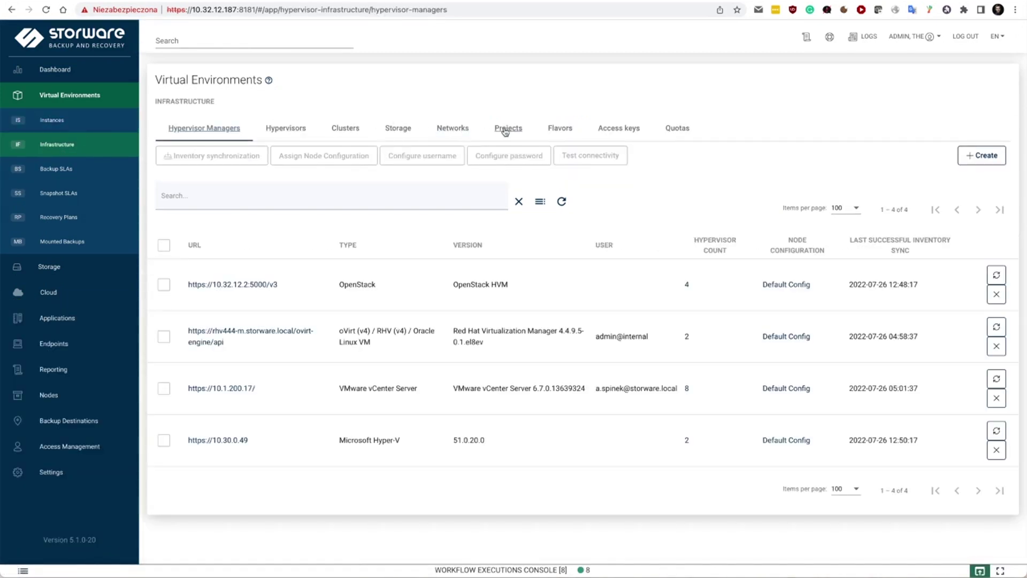
left_click(506, 129)
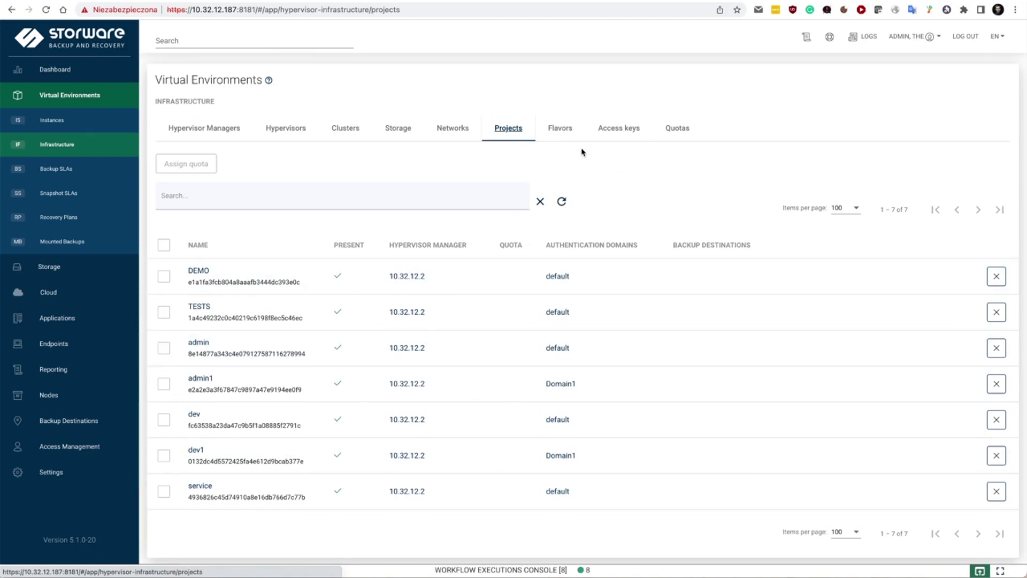
left_click(676, 130)
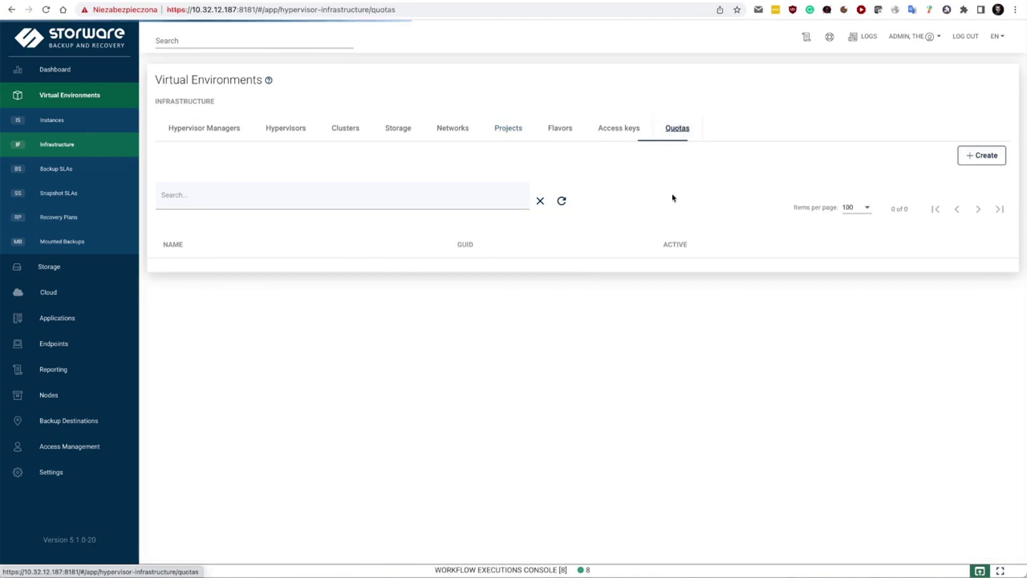
left_click(982, 155)
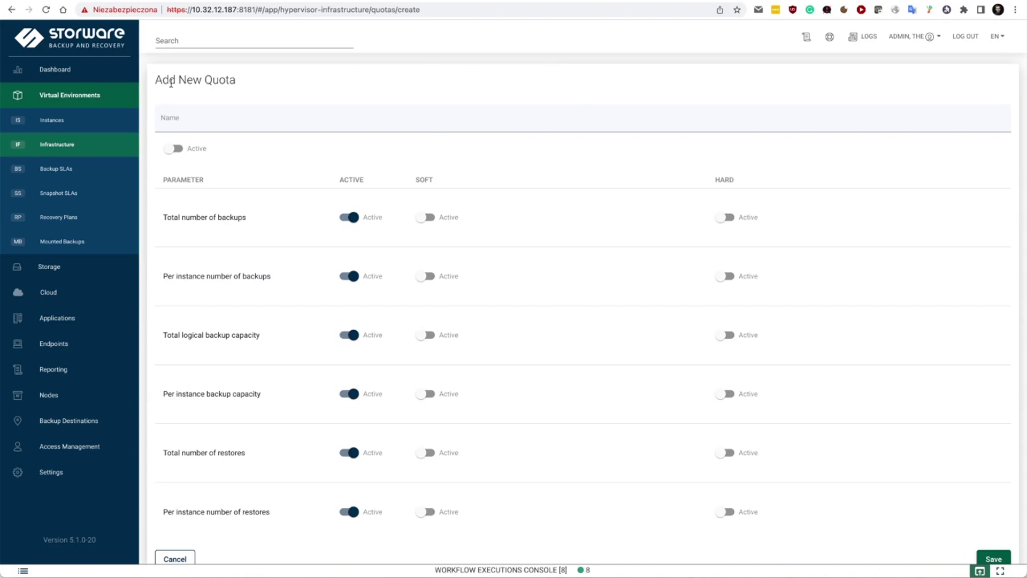
left_click(562, 570)
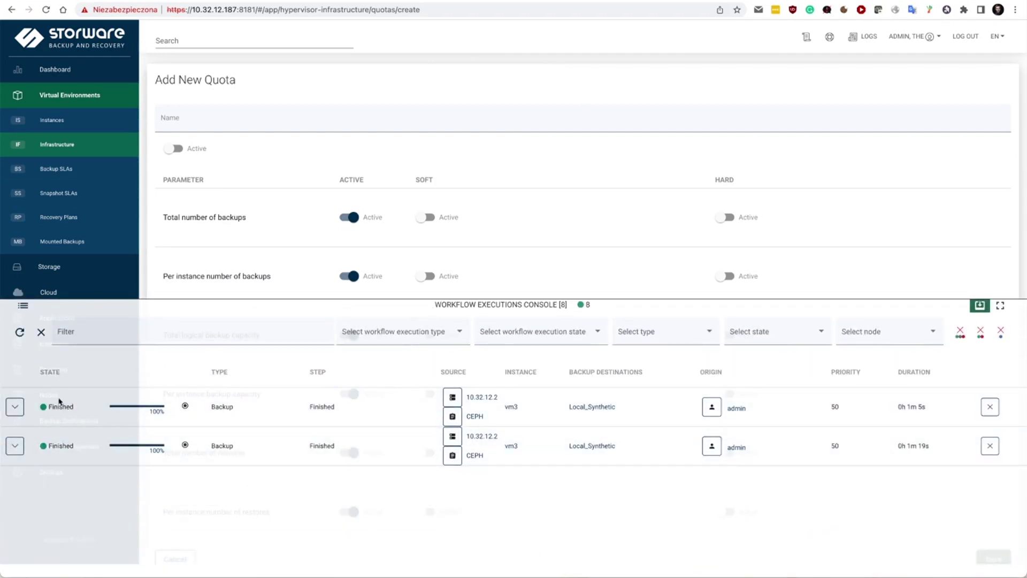
left_click(52, 120)
left_click(699, 213)
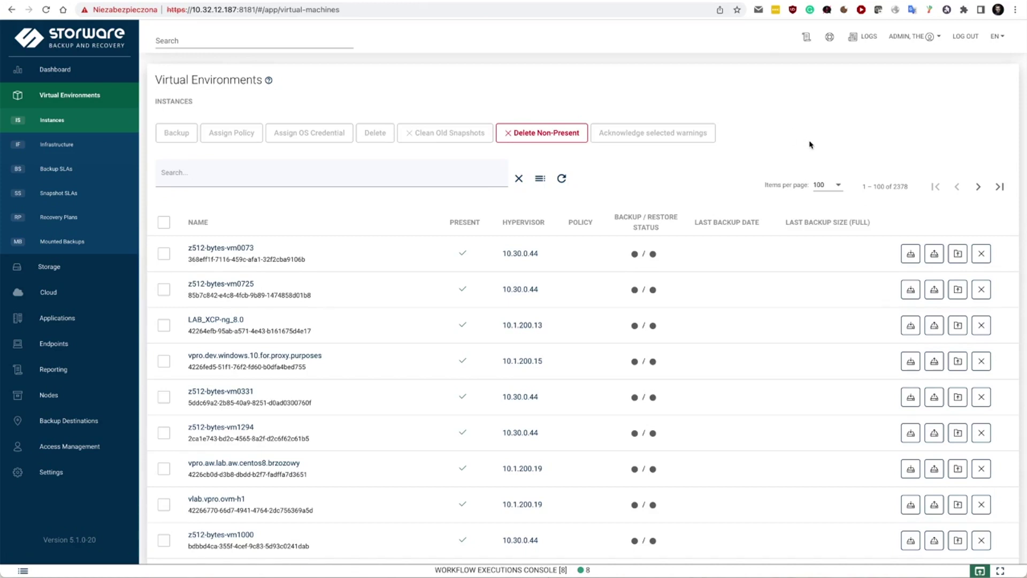
left_click(728, 222)
- Sort instances newest backup first and preview vm3's filesystem and iSCSI mount options without mounting
left_click(718, 222)
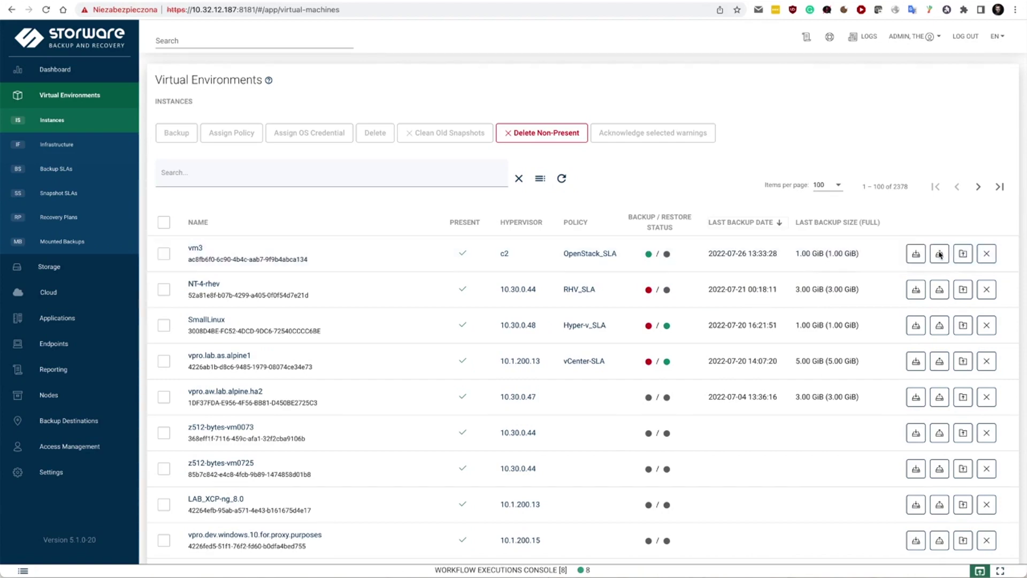
left_click_drag(941, 257, 968, 224)
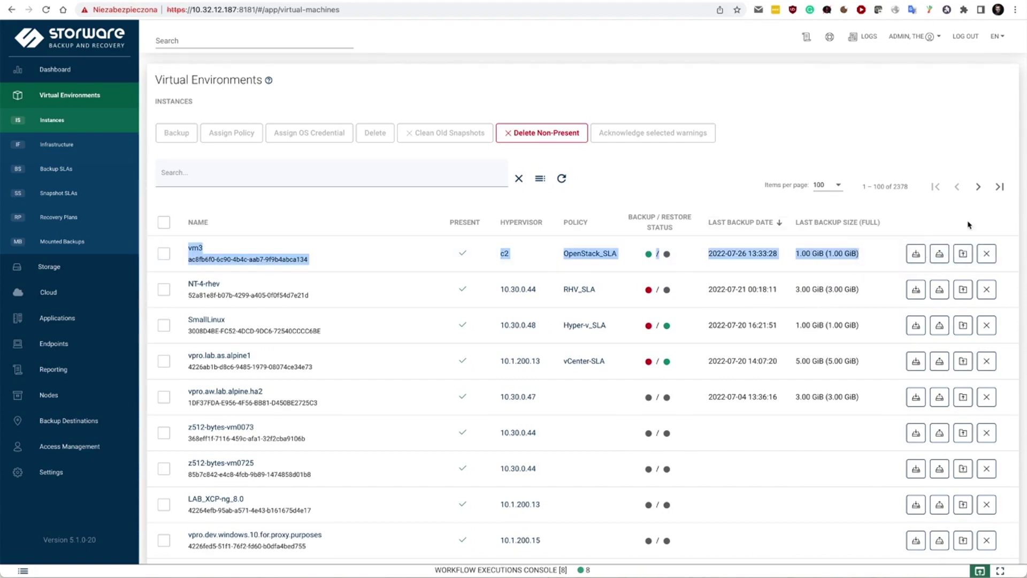
left_click(963, 253)
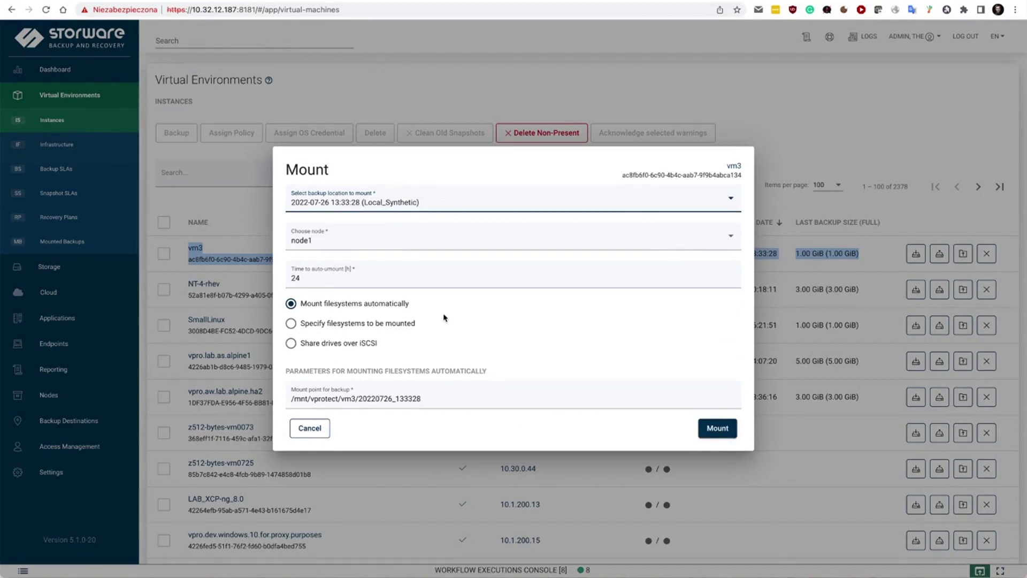
left_click(397, 323)
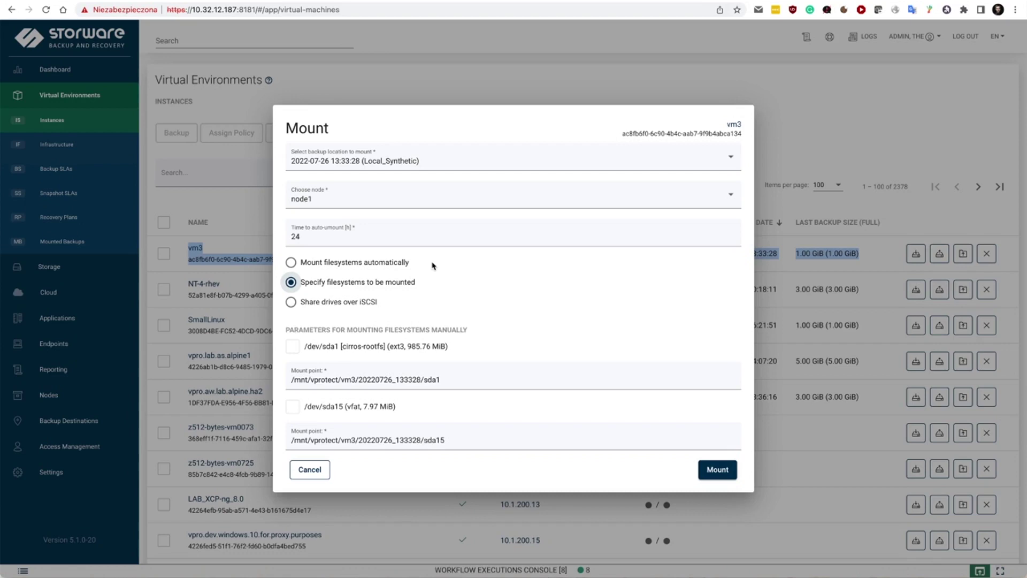
left_click(352, 302)
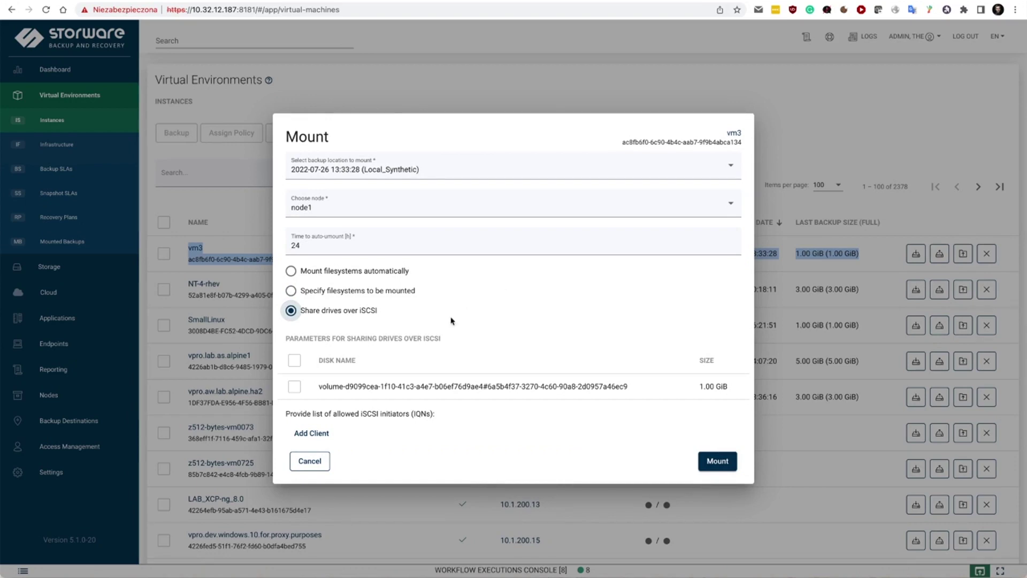
left_click(314, 460)
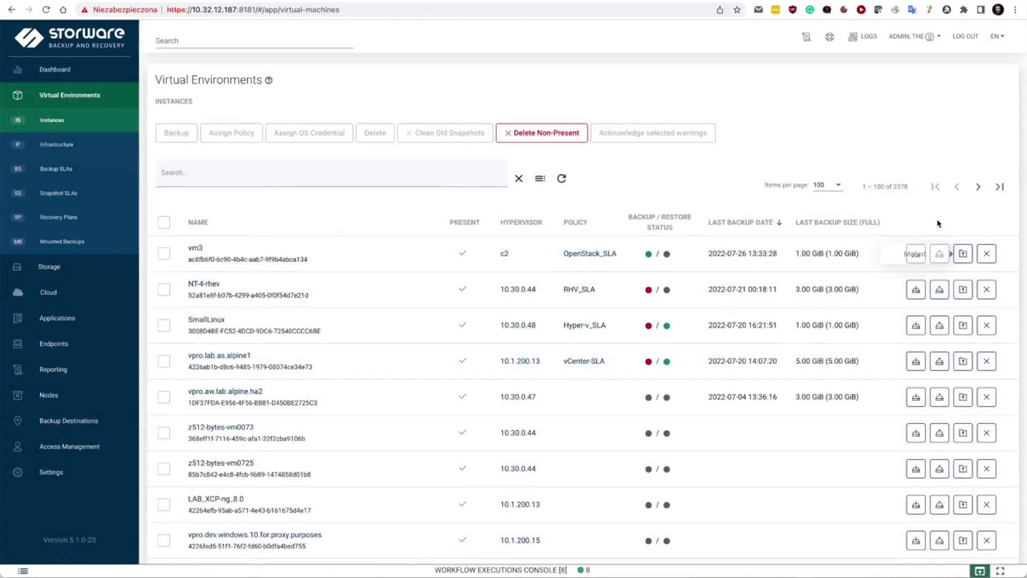
left_click(939, 258)
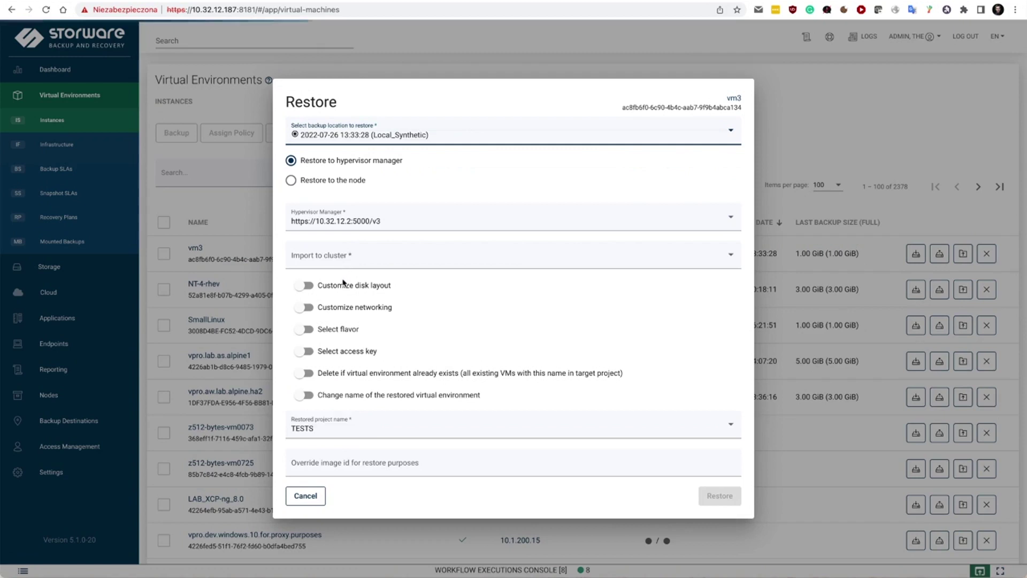
- Target cluster AZ2, trying a custom disk layout with DEFAULT storage before turning it off
left_click(321, 258)
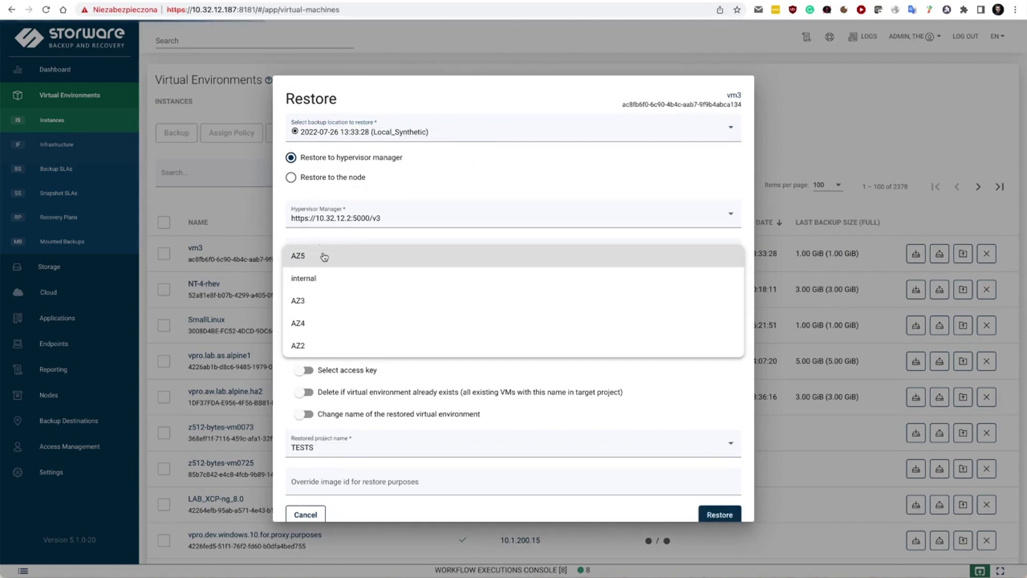
left_click(320, 346)
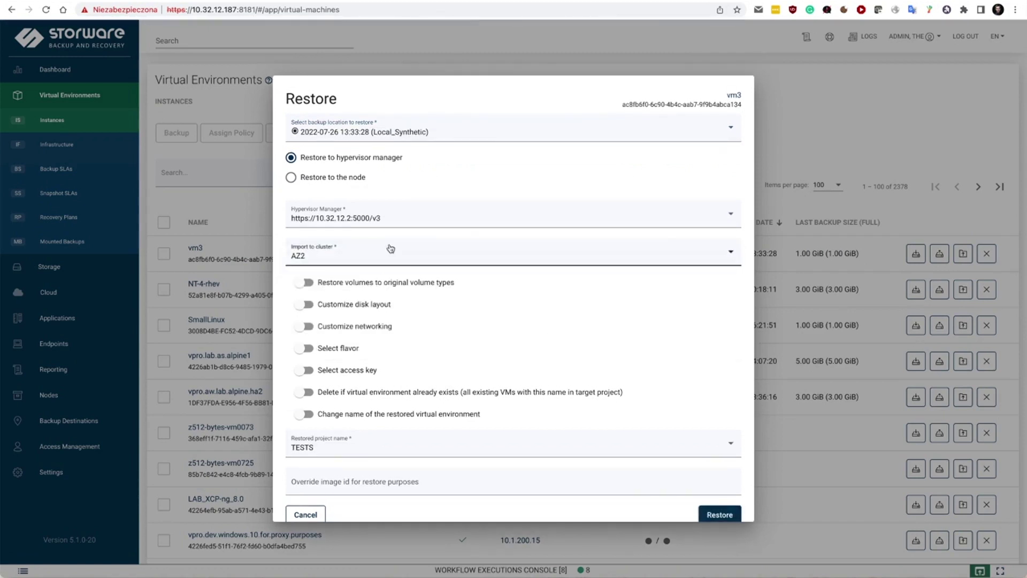
left_click(307, 304)
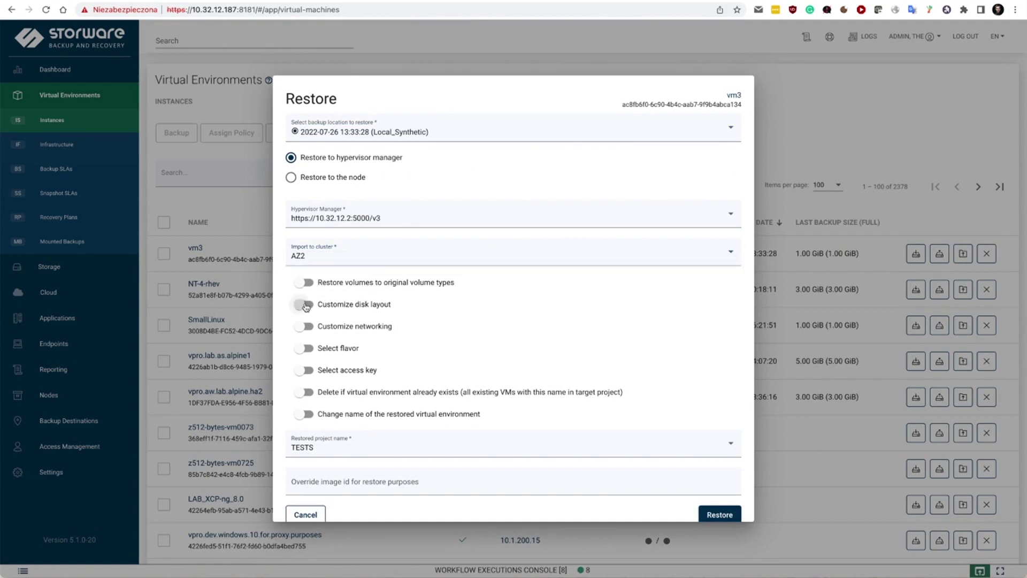
scroll(335, 395, "down", 5)
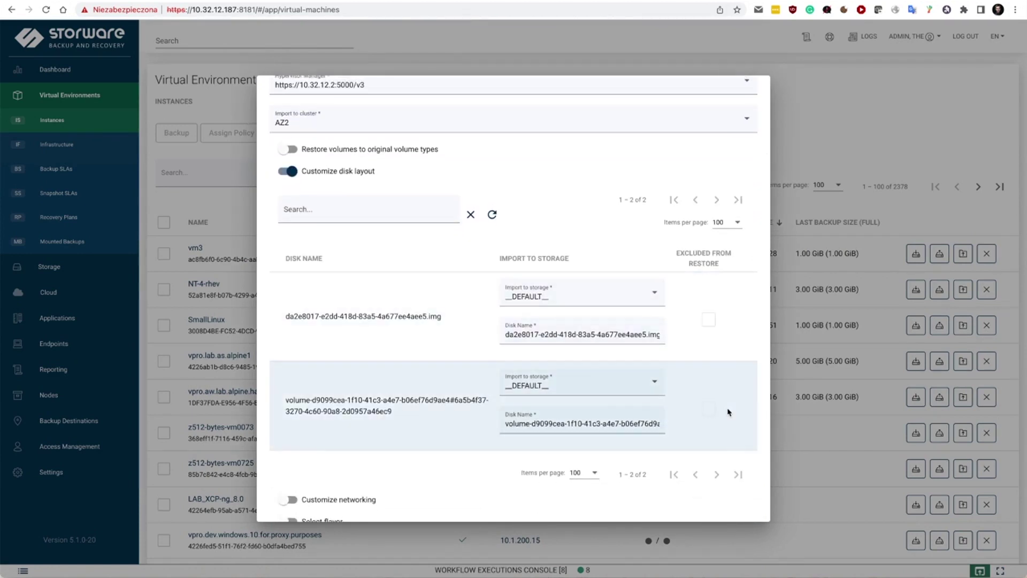
left_click(565, 383)
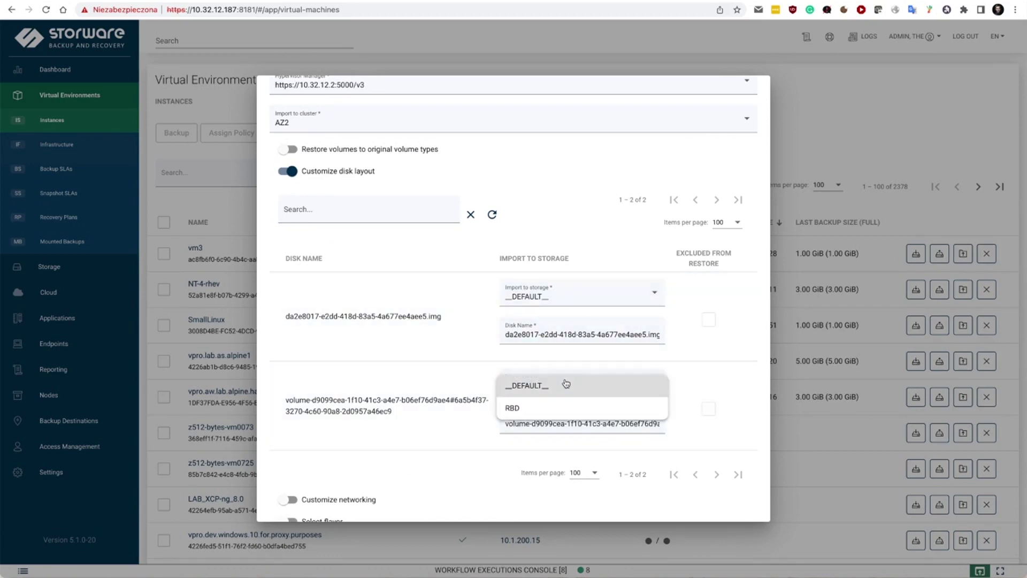
left_click(364, 355)
left_click(289, 174)
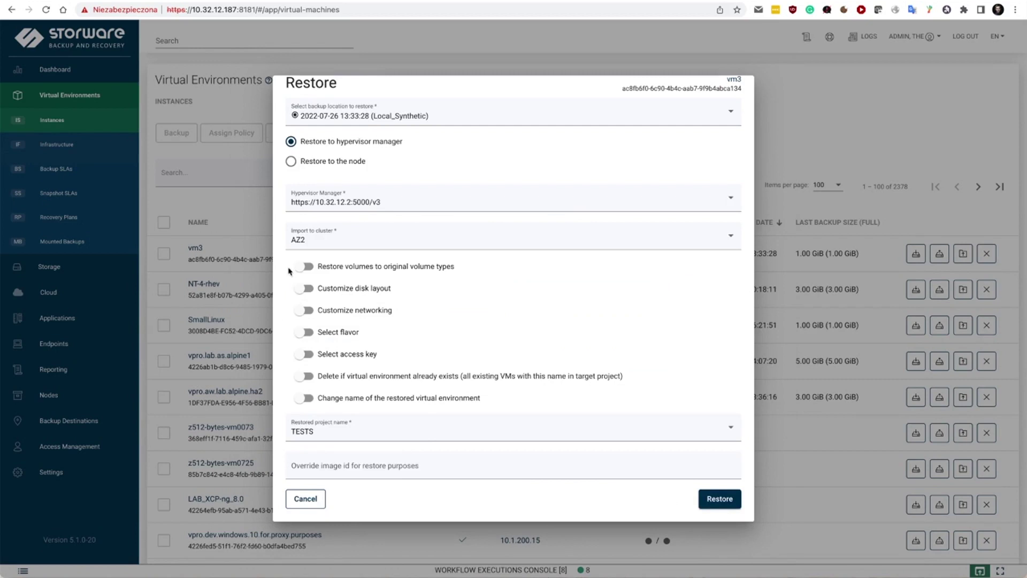
- Try the custom networking, flavor and access key options, then leave them all off
left_click(308, 310)
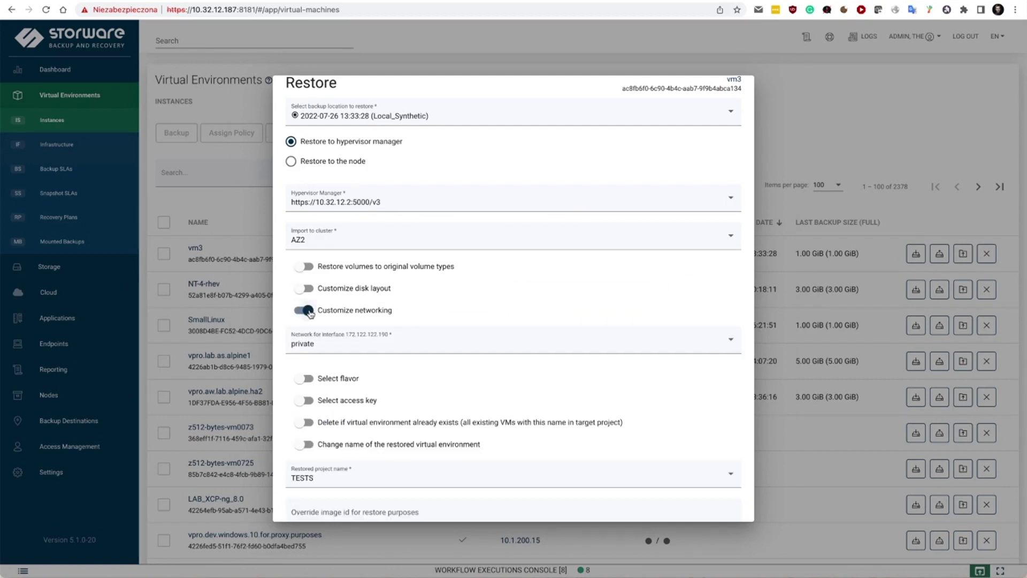
left_click(308, 311)
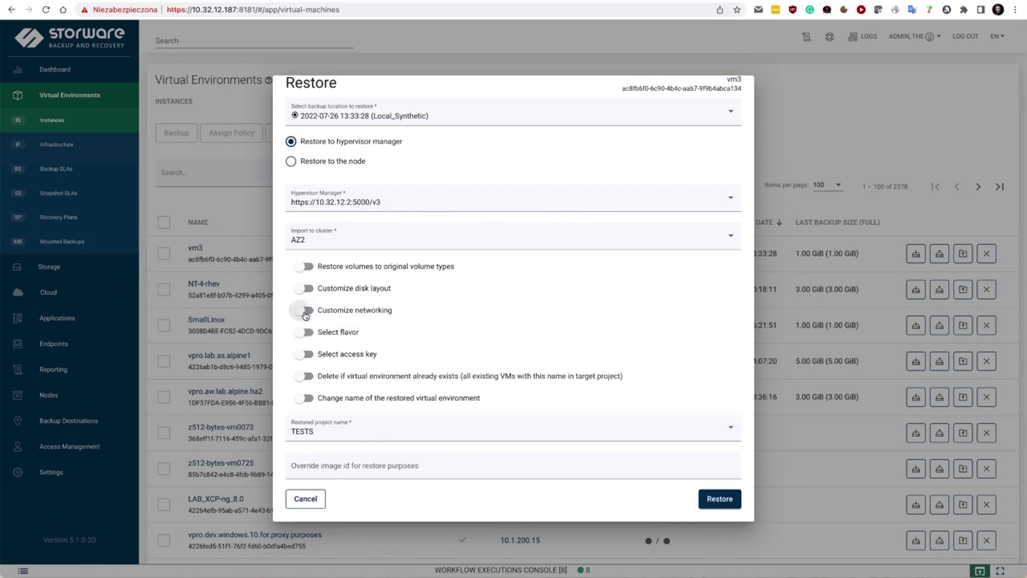
left_click(306, 332)
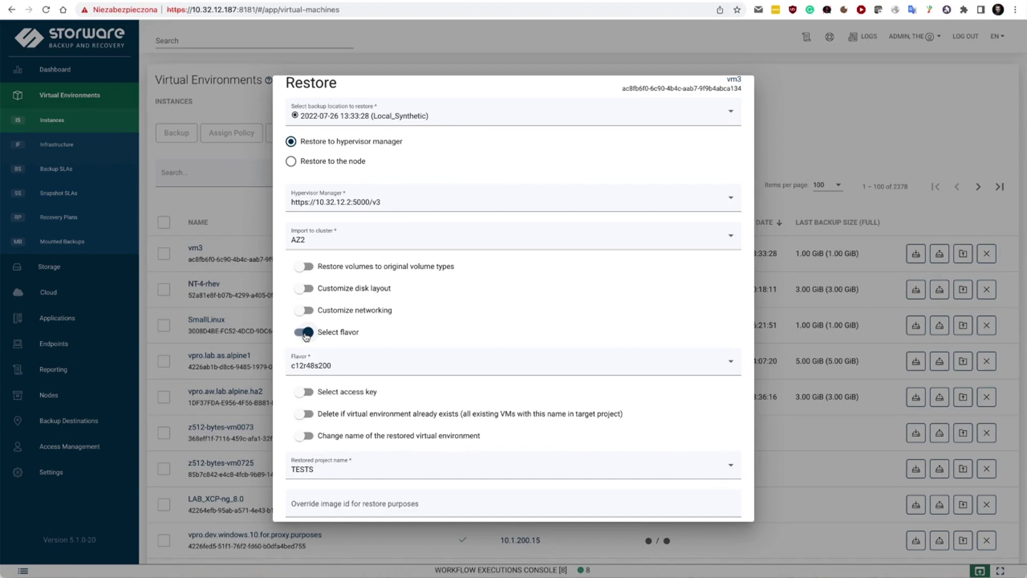
left_click(306, 333)
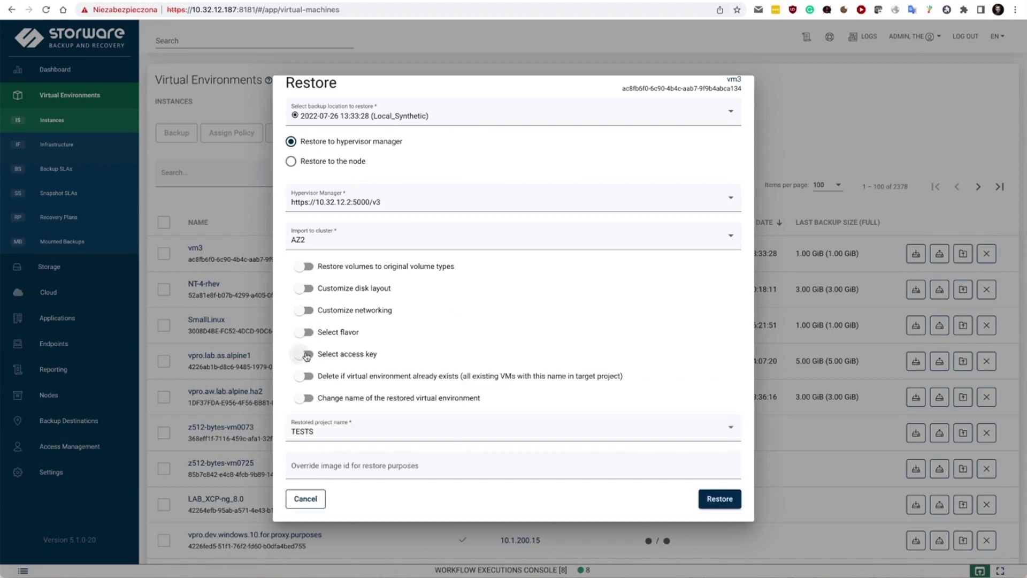
left_click(307, 354)
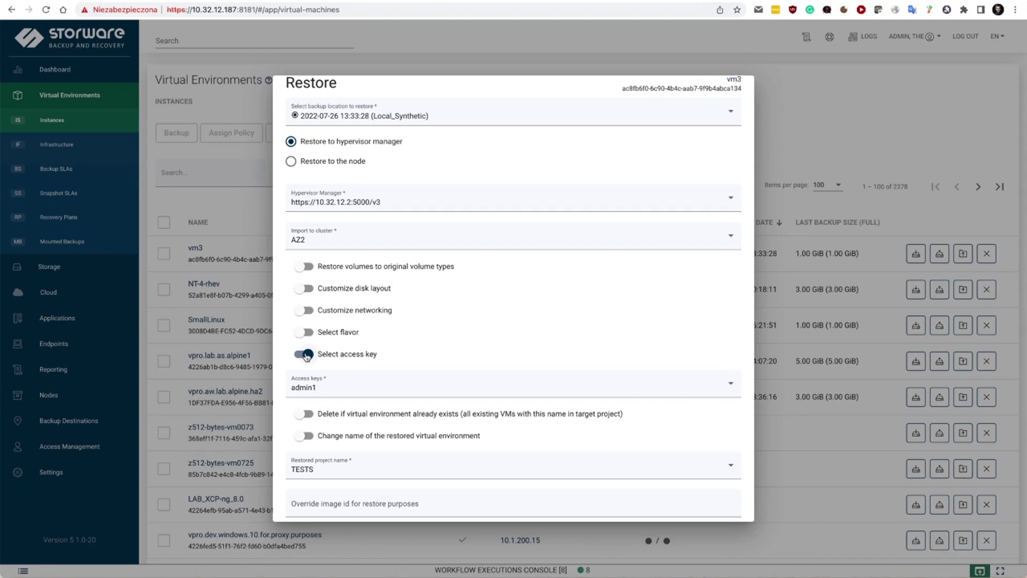
left_click(307, 355)
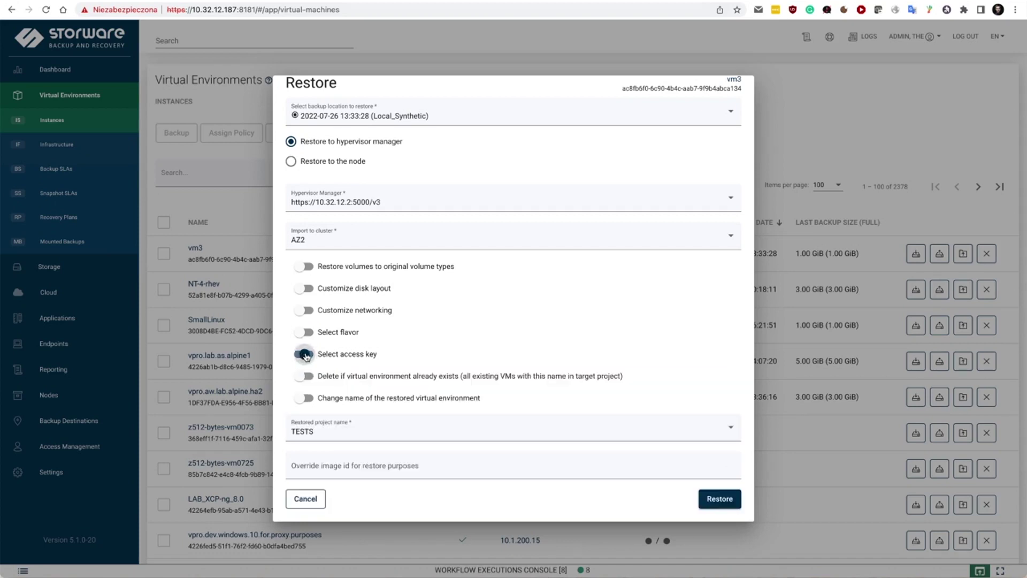
- Name the restored VM vm3-restored1, choose the admin project, and start the restore
left_click(306, 398)
left_click(331, 432)
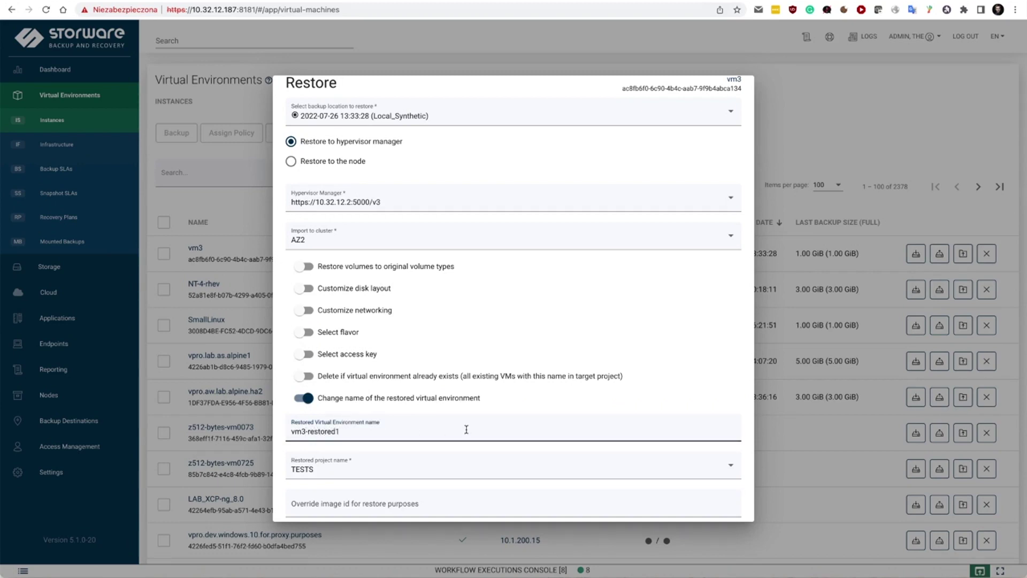
scroll(513, 426, "down", 1)
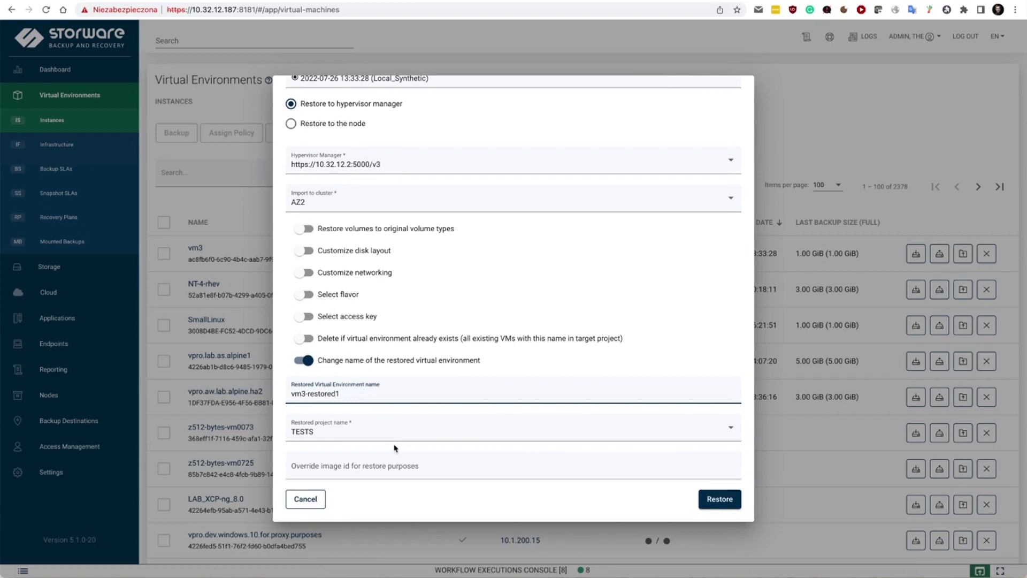
left_click(342, 433)
left_click(335, 474)
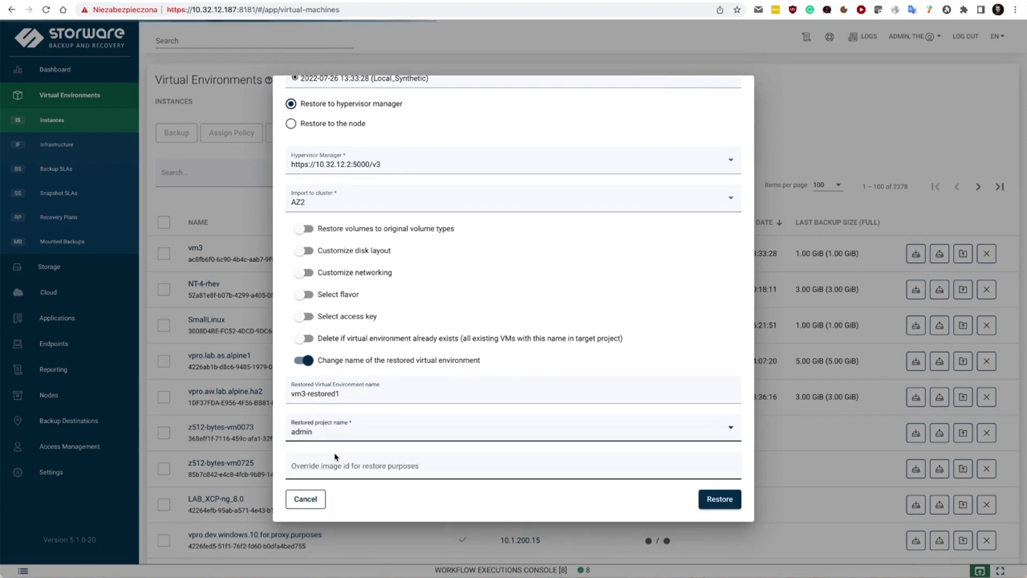
left_click(737, 498)
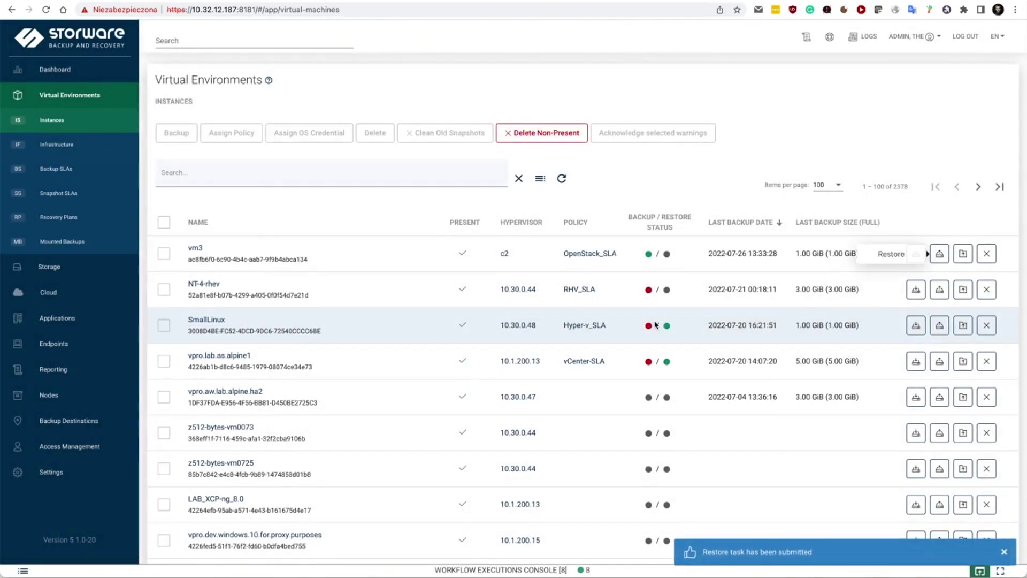
- Open vm3's details, view restore statistics, and chart Backup Time for each of its backups
left_click(199, 248)
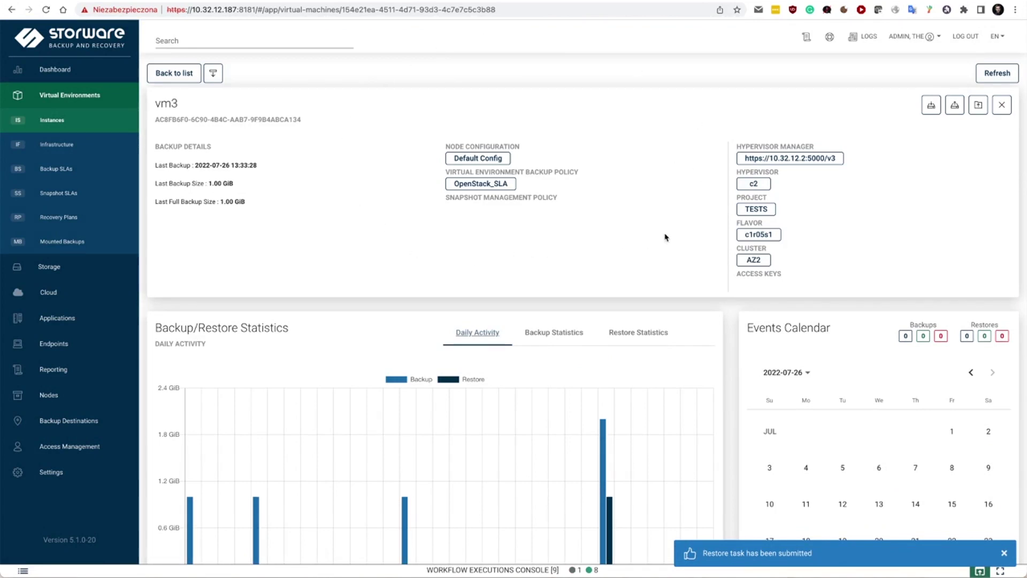
scroll(665, 237, "down", 2)
left_click(578, 223)
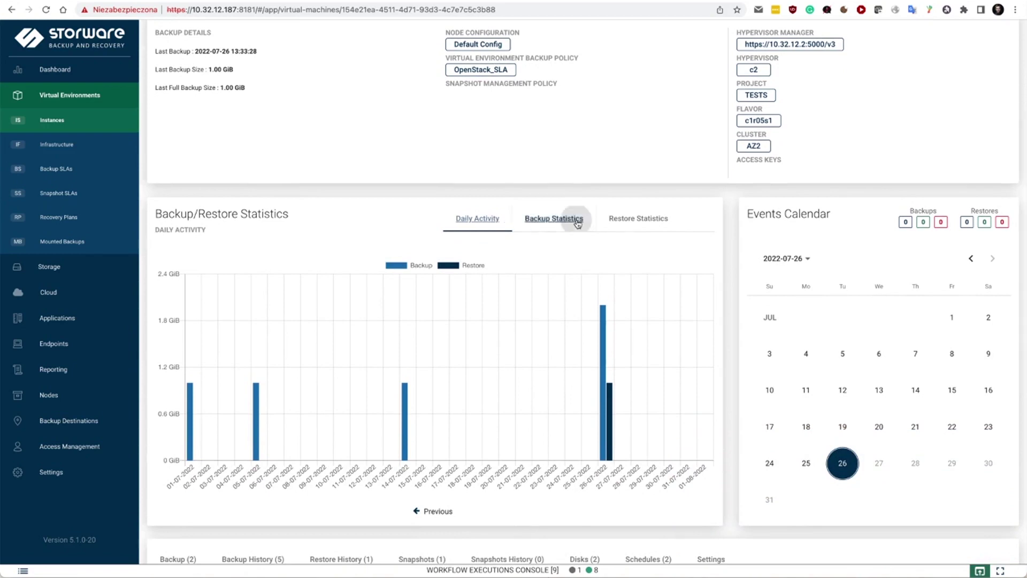
left_click(646, 226)
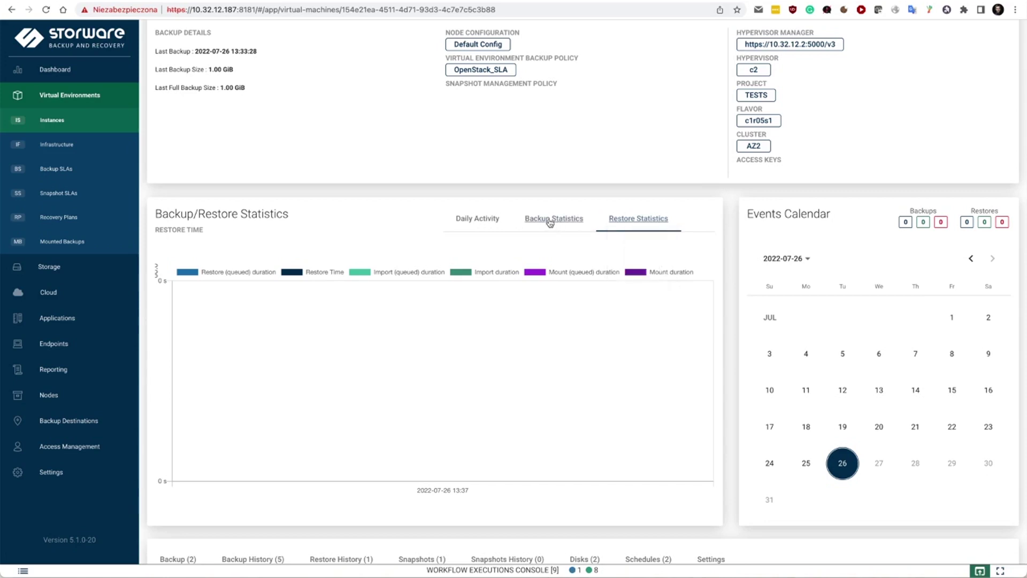
left_click(555, 221)
left_click(553, 265)
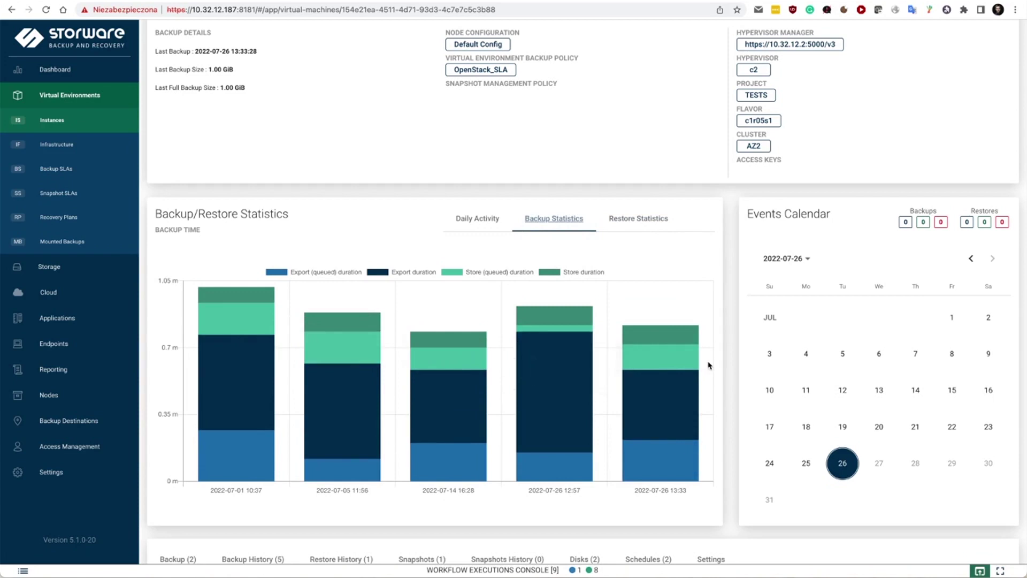
scroll(738, 365, "down", 1)
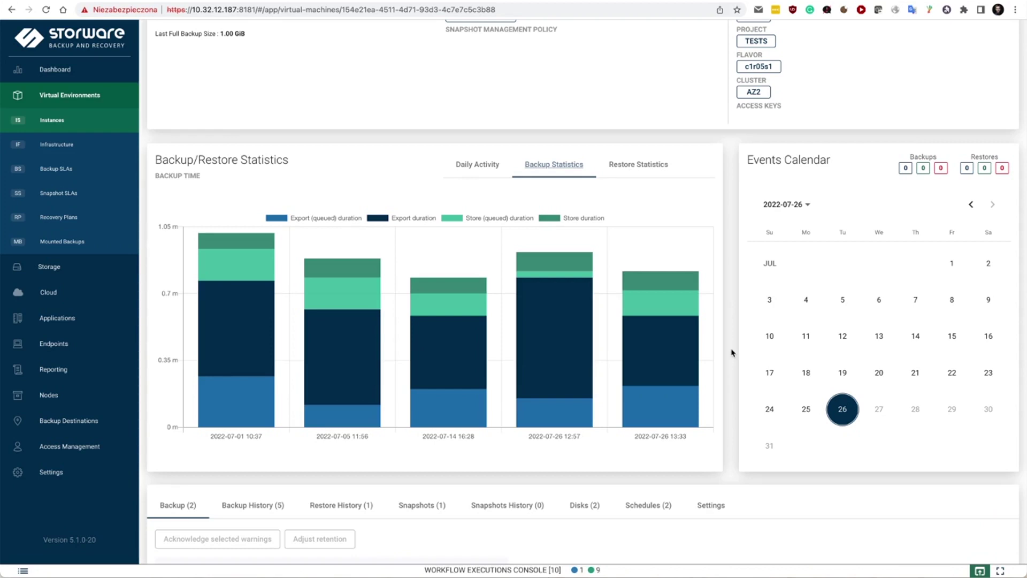
scroll(731, 353, "down", 2)
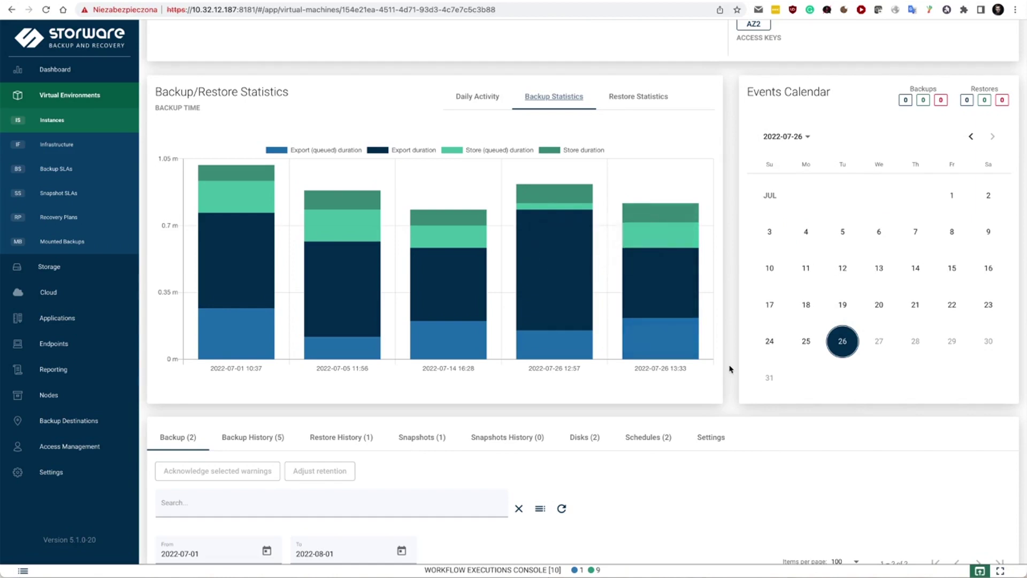
scroll(730, 368, "down", 2)
- Flip the calendar to June 2022 and back to July, then list vm3's Backup History (5)
left_click(969, 44)
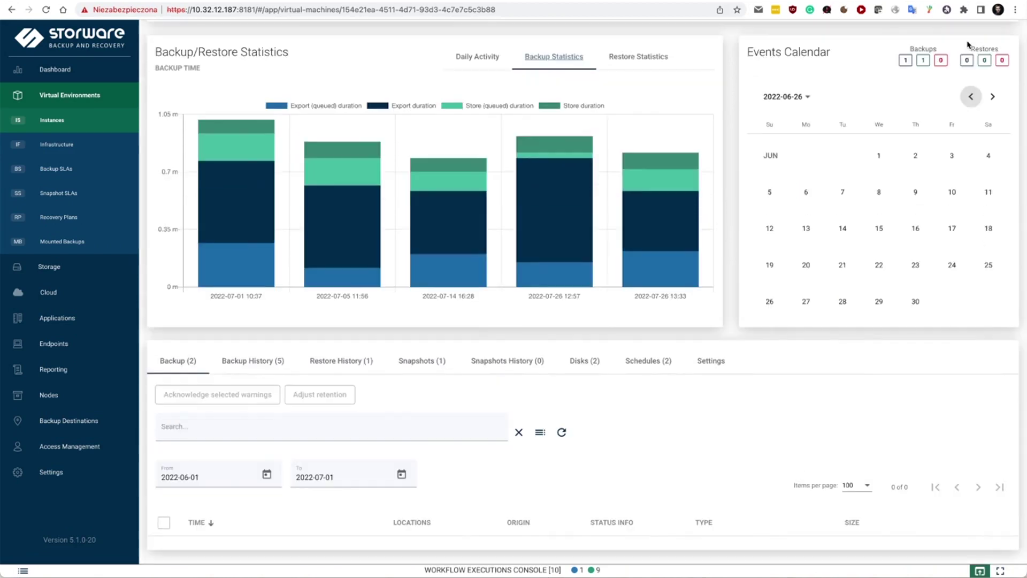
left_click(993, 96)
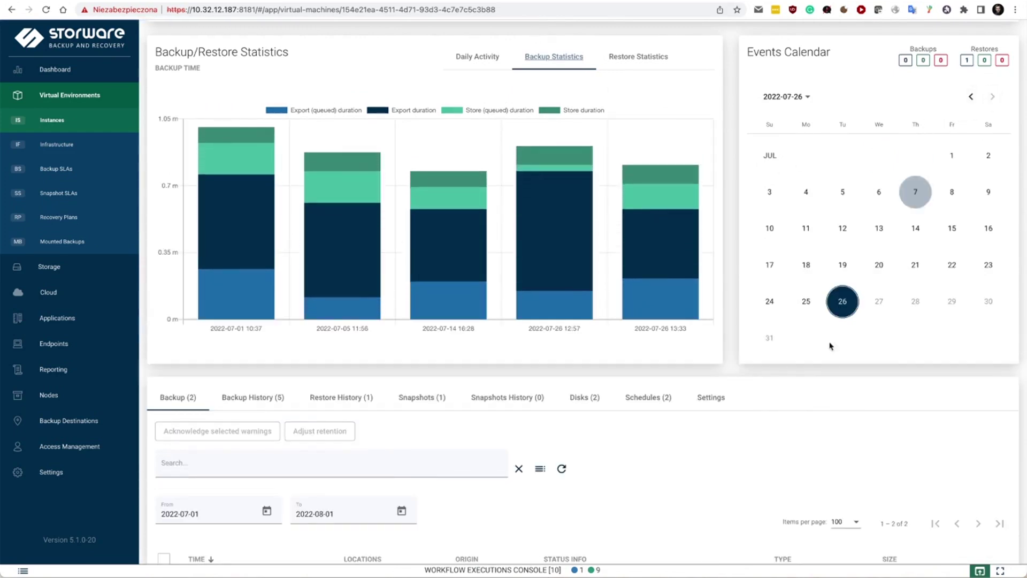
scroll(713, 369, "down", 3)
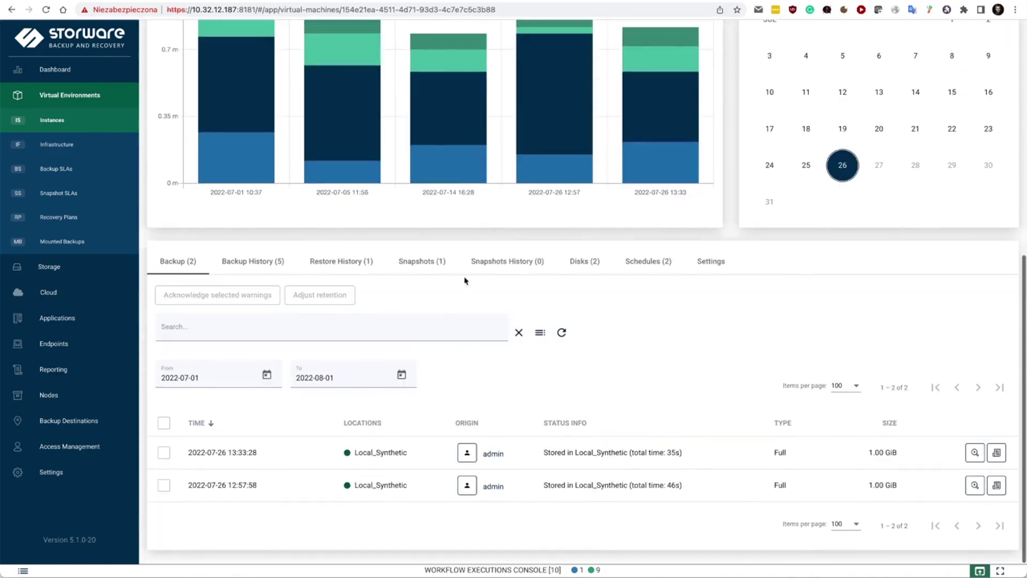
left_click(279, 262)
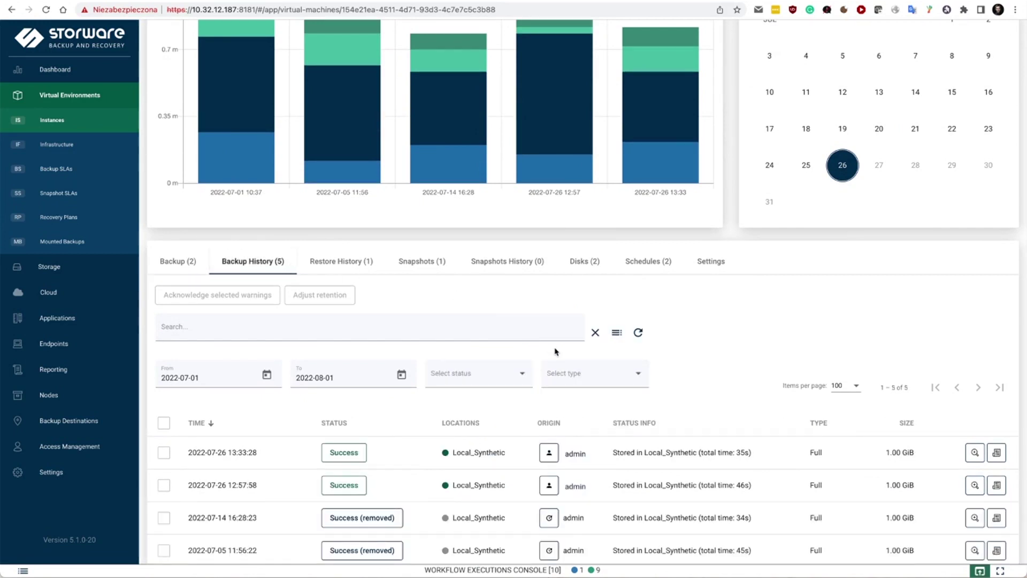
scroll(470, 522, "down", 2)
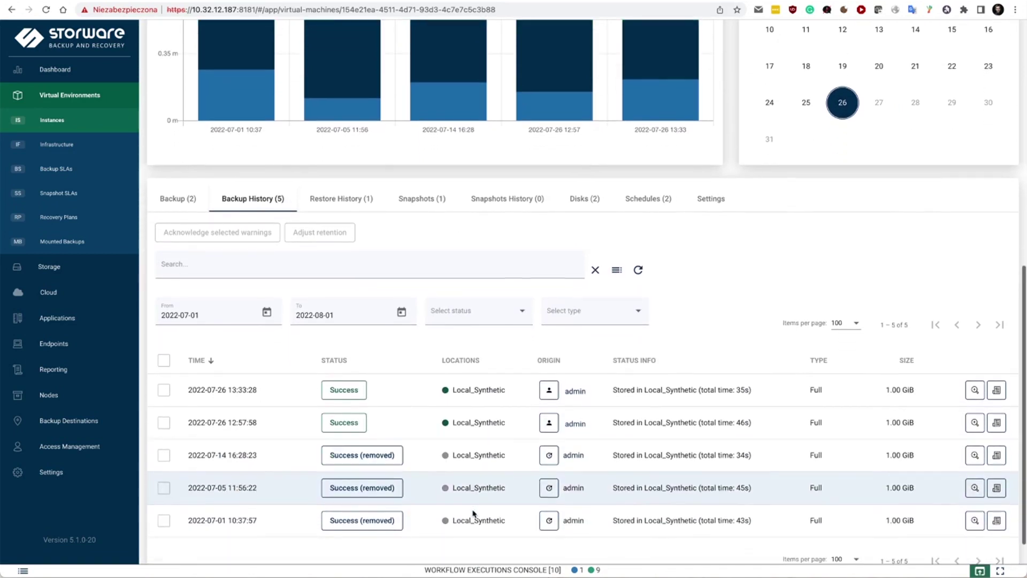
left_click(585, 198)
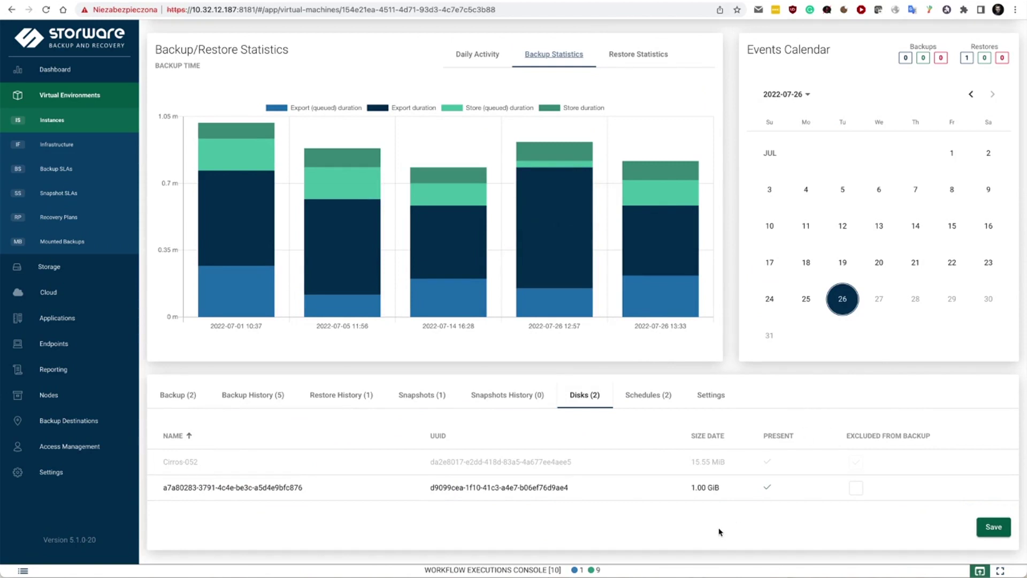
- Review vm3's Settings and Disks tabs, then expand the Import row in the Workflow Executions Console
left_click(711, 396)
scroll(789, 384, "down", 4)
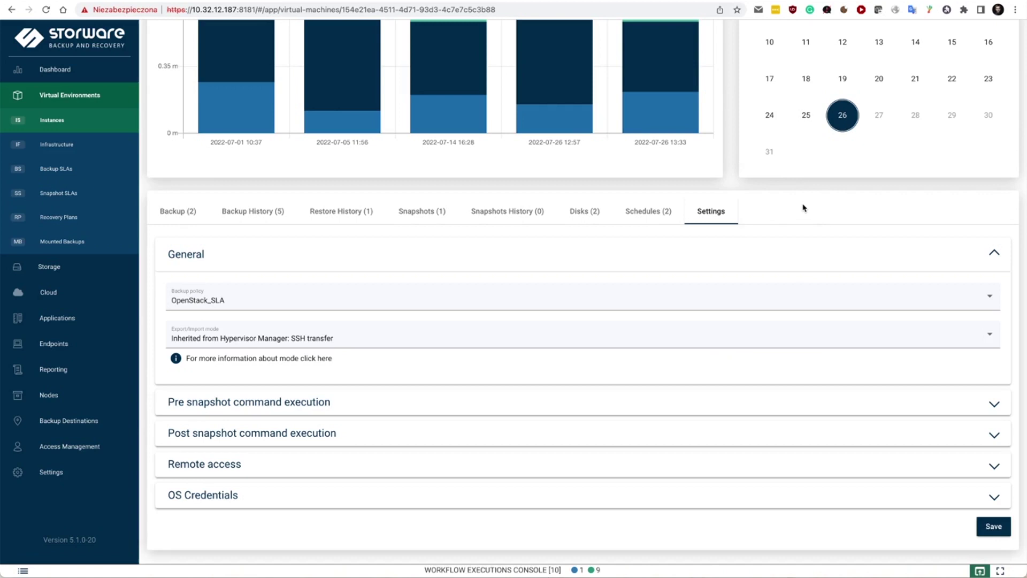
scroll(802, 208, "up", 1)
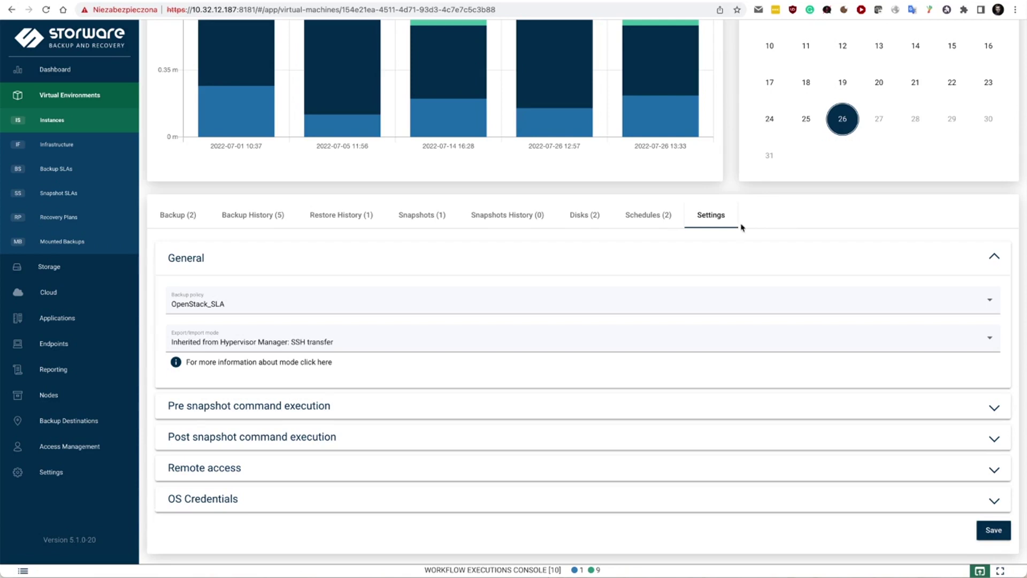
left_click(588, 216)
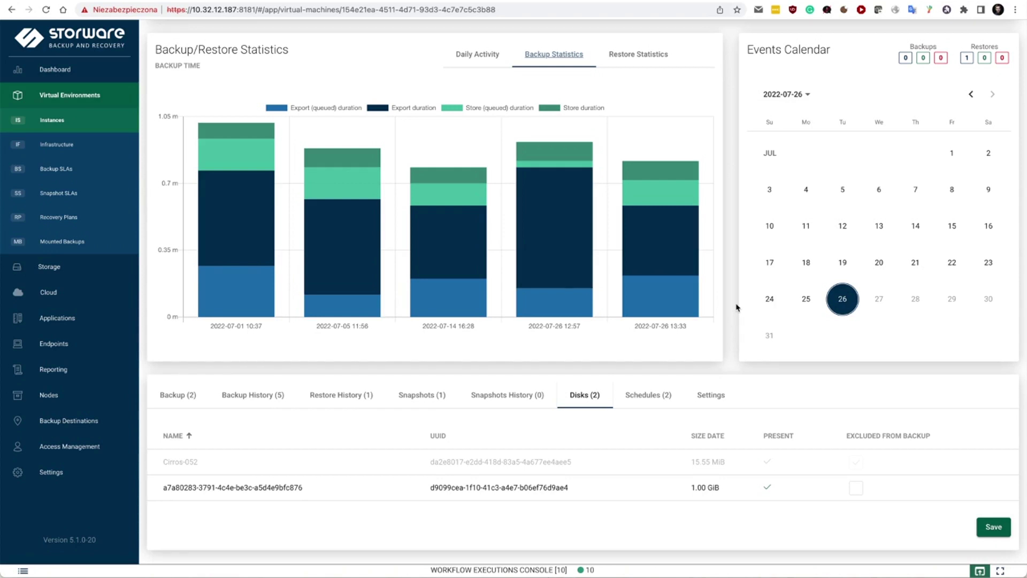
left_click(534, 569)
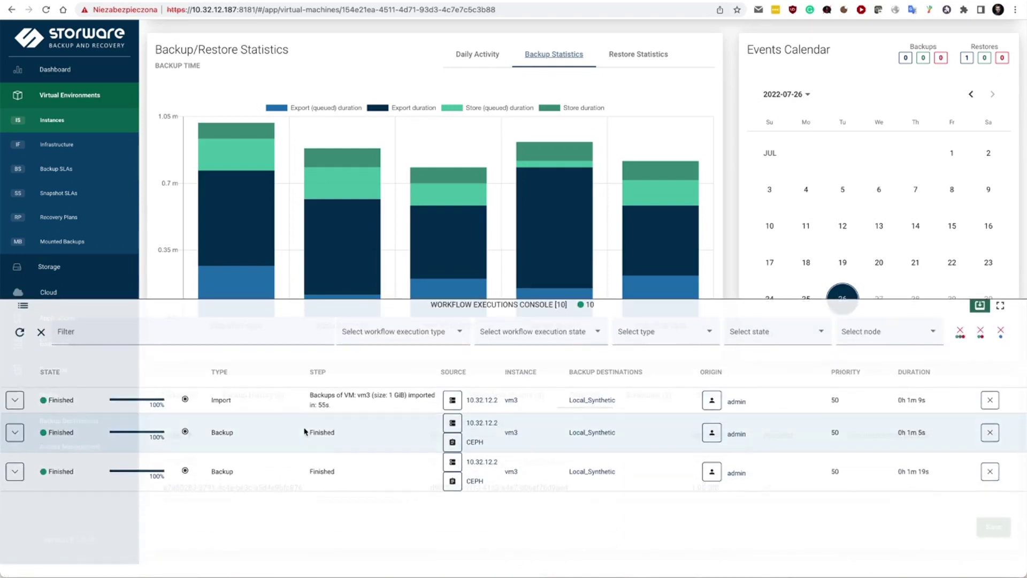
left_click(15, 400)
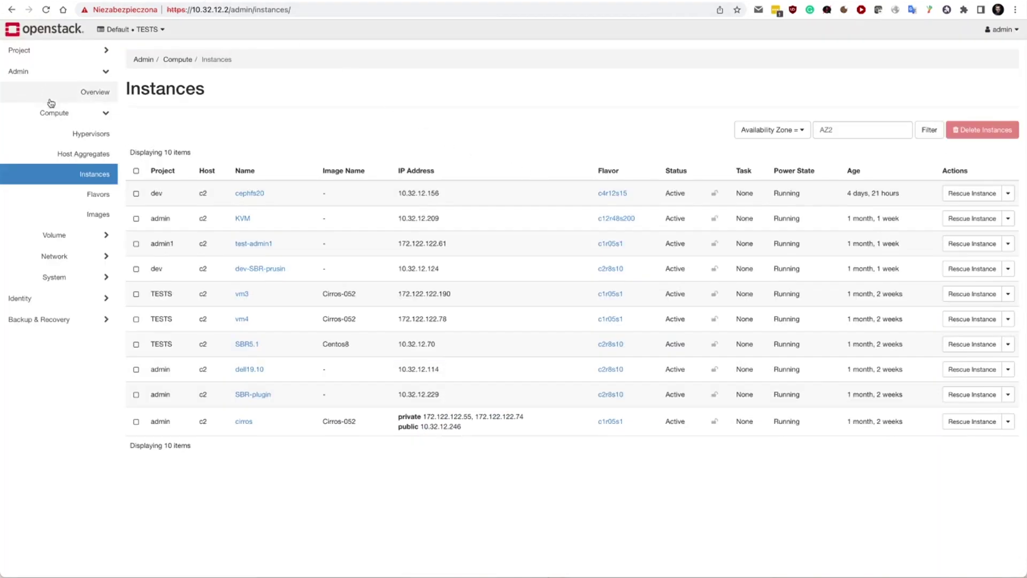
- Refresh Horizon's Admin > Compute > Instances list to find vm3-restored1
left_click(87, 171)
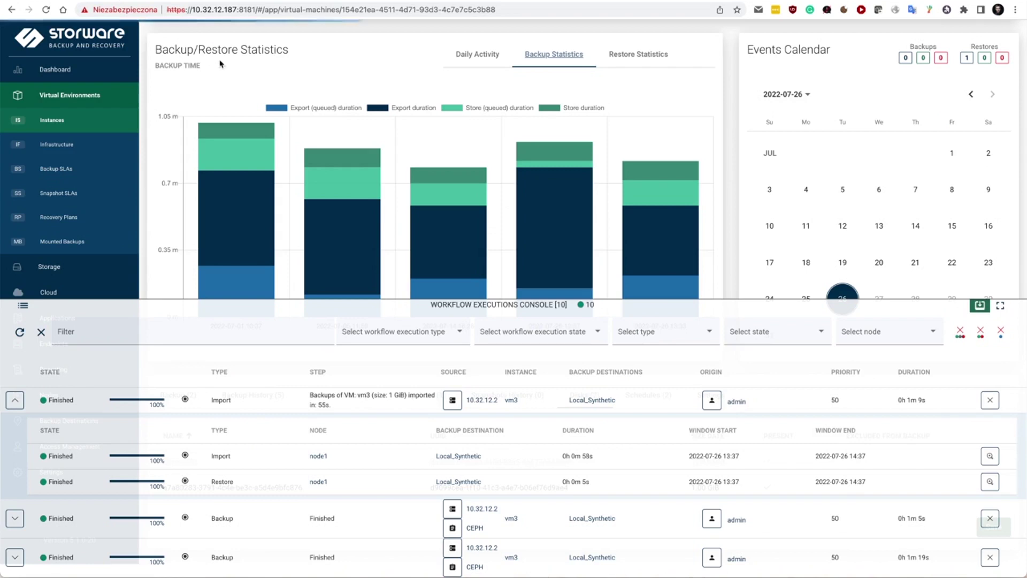
- Collapse the Workflow Executions Console and switch to the Storware Dashboard
left_click(447, 304)
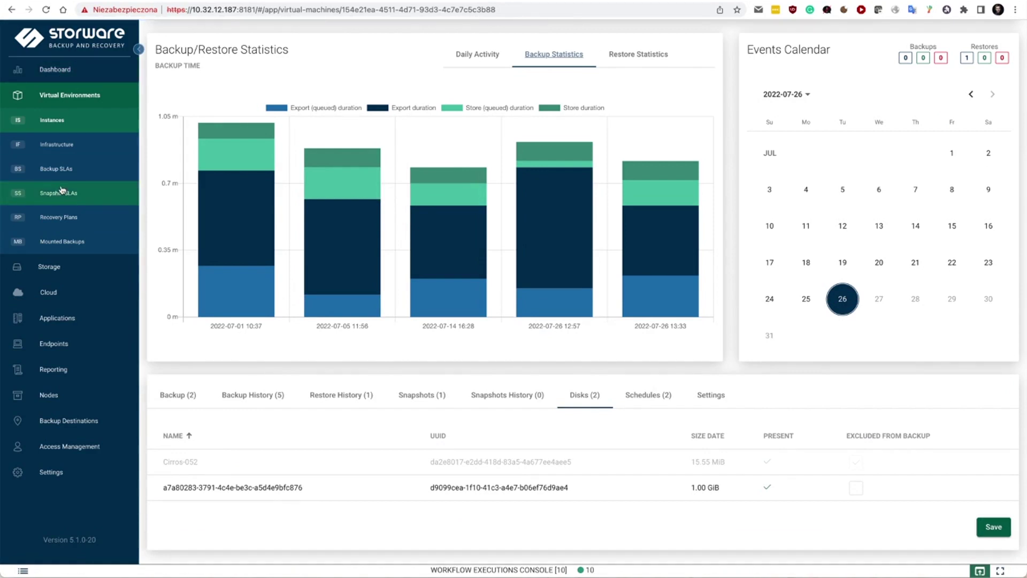
left_click(57, 69)
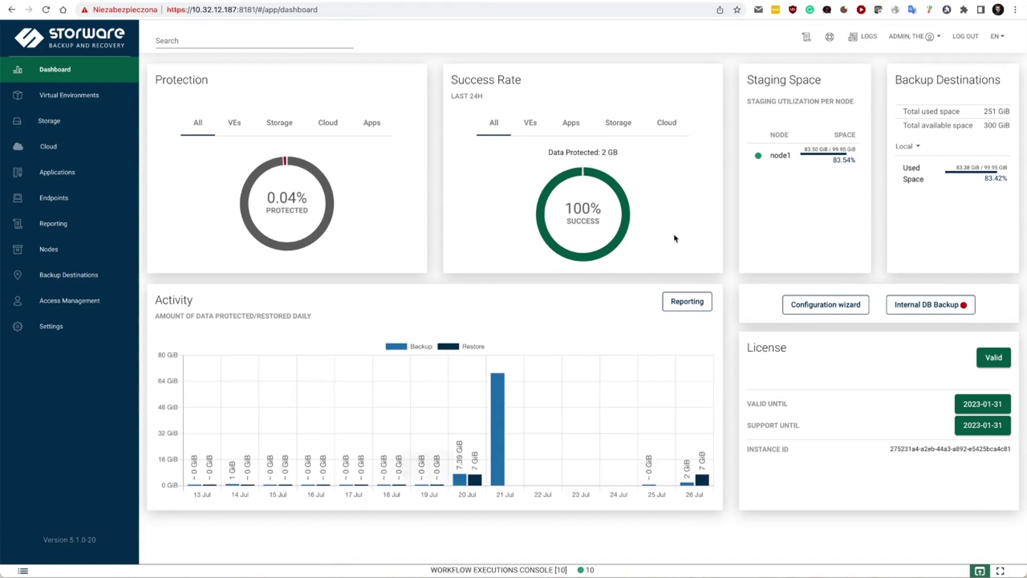